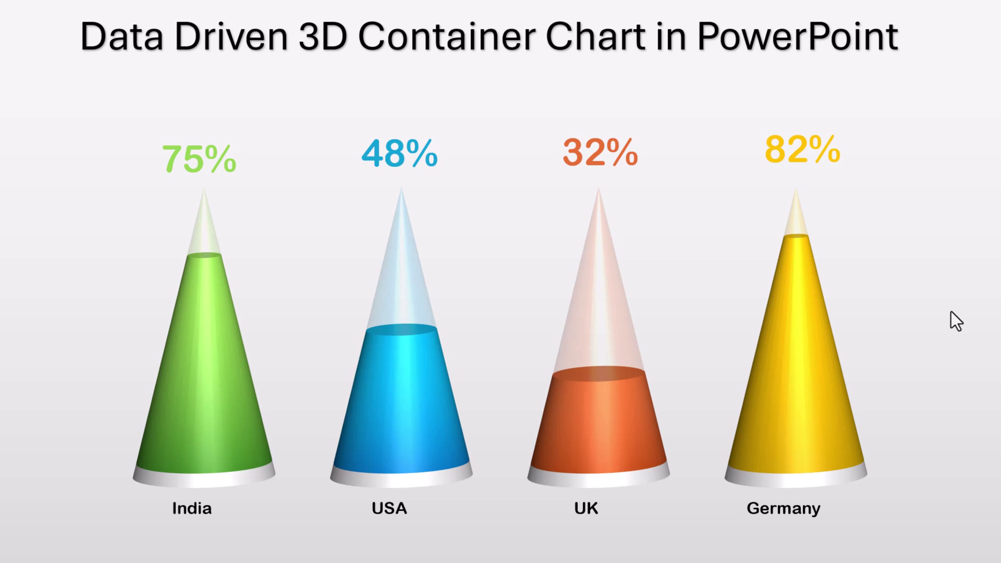
# Step: End the slide show with Esc to return to Normal view on slide 4
pyautogui.press('Escape')
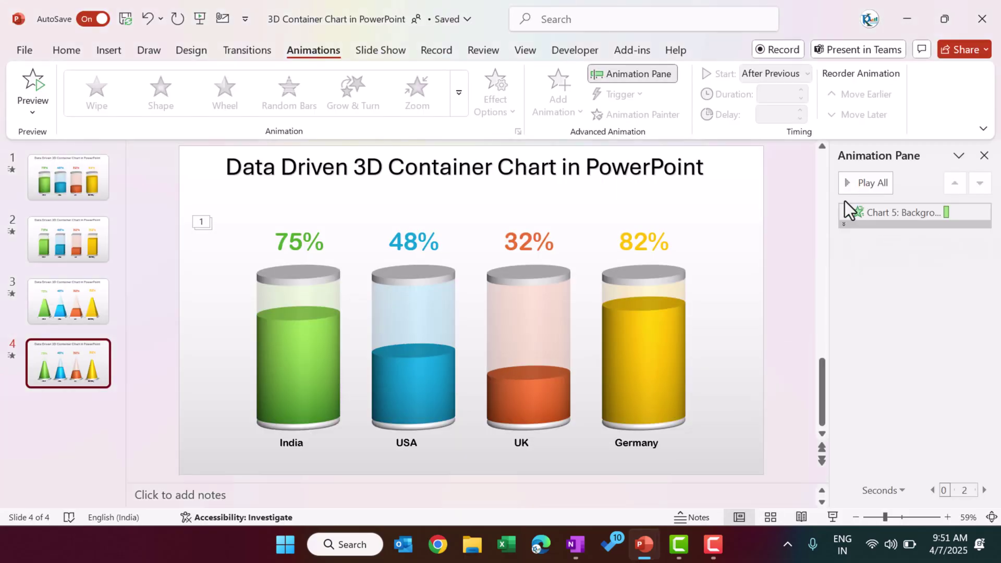
# Step: Open the slide 1 cylinder chart's data sheet and enlarge it to show Germany's row
pyautogui.click(88, 183)
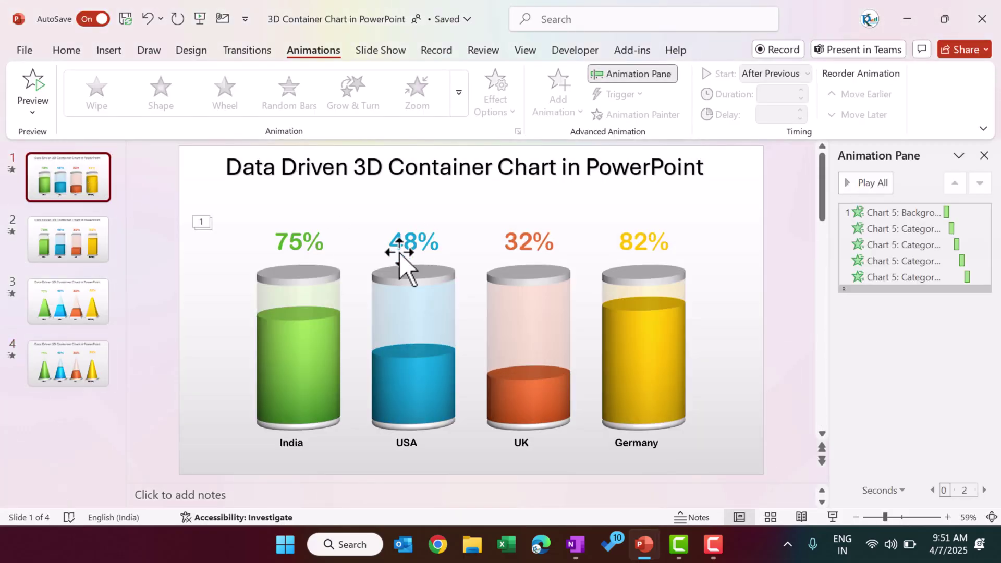
pyautogui.click(352, 273)
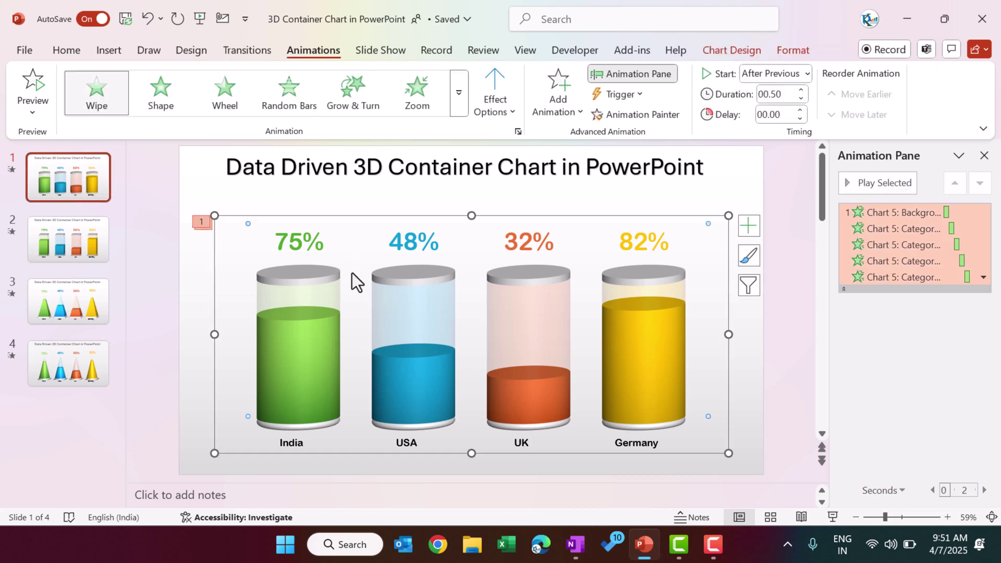
pyautogui.rightClick(352, 275)
pyautogui.click(404, 354)
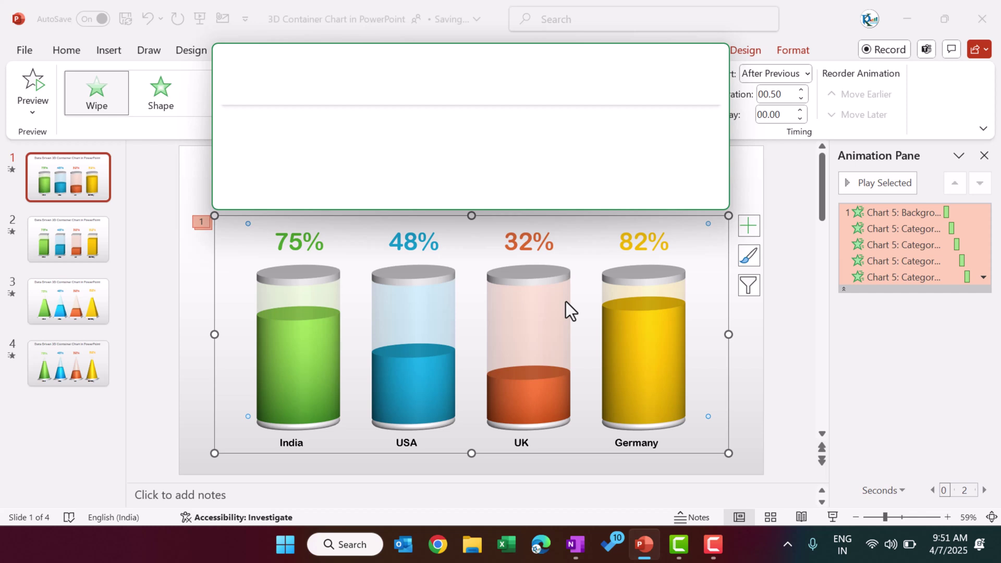
pyautogui.moveTo(459, 55); pyautogui.dragTo(665, 147)
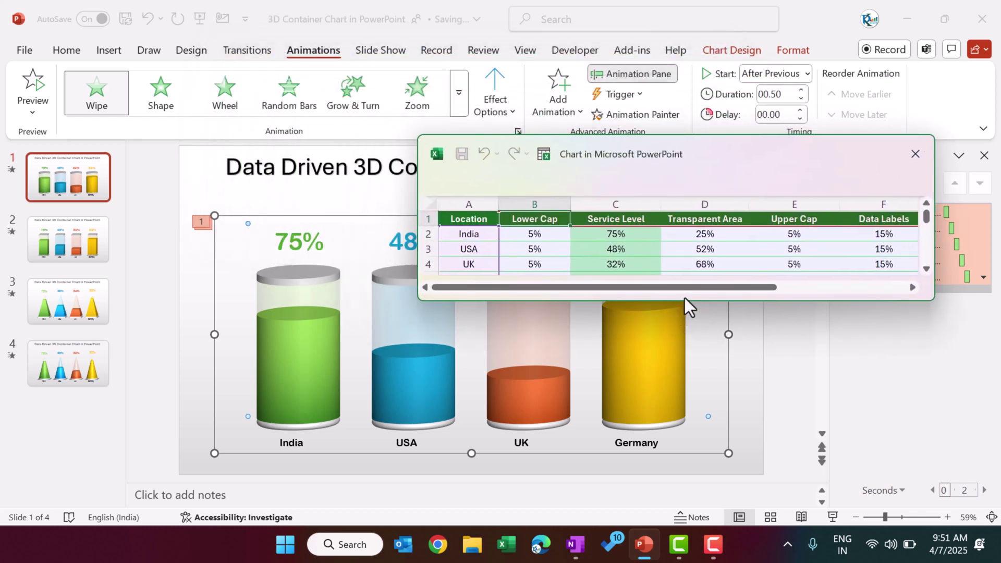
pyautogui.moveTo(685, 301); pyautogui.dragTo(695, 366)
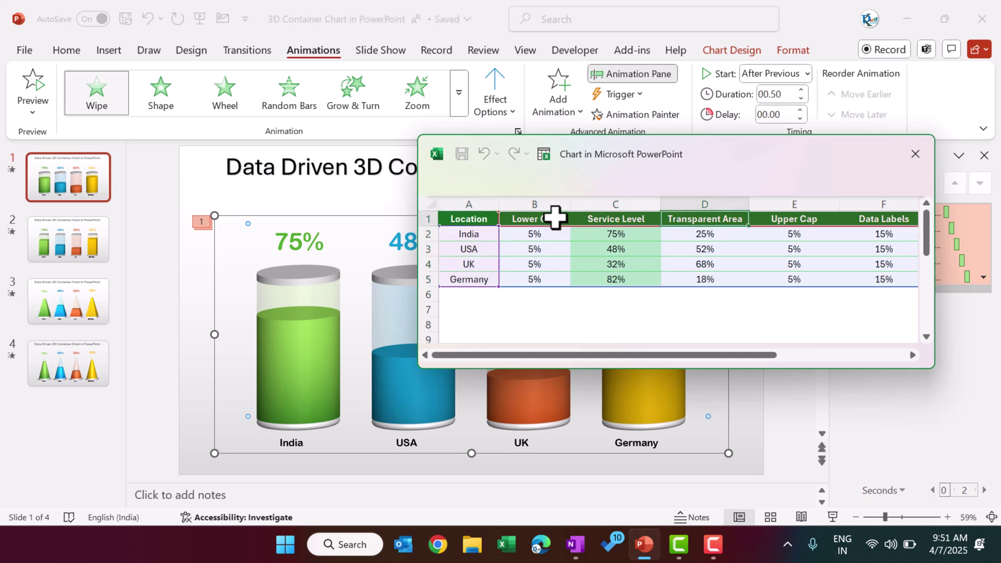
pyautogui.moveTo(630, 217); pyautogui.dragTo(633, 275)
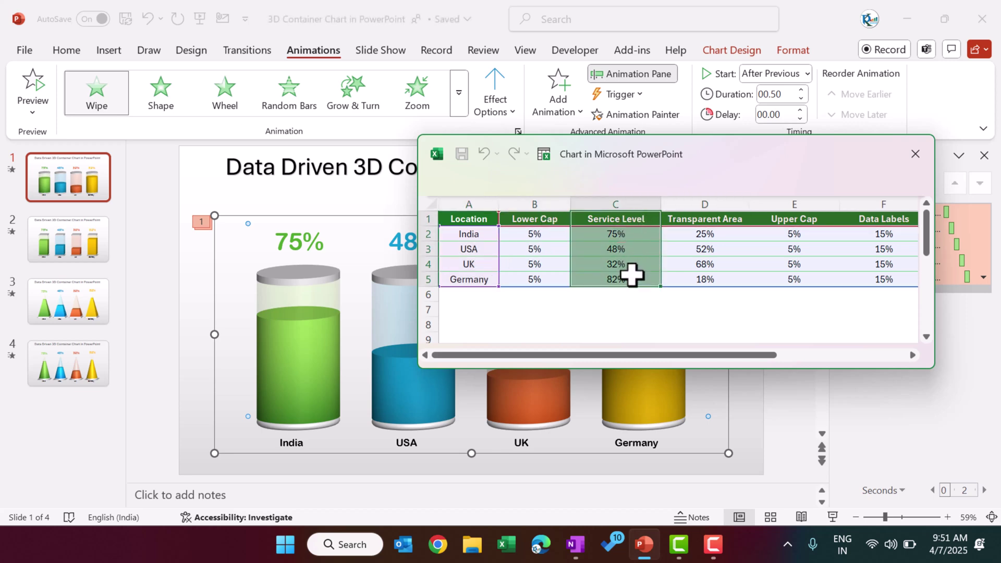
pyautogui.click(665, 311)
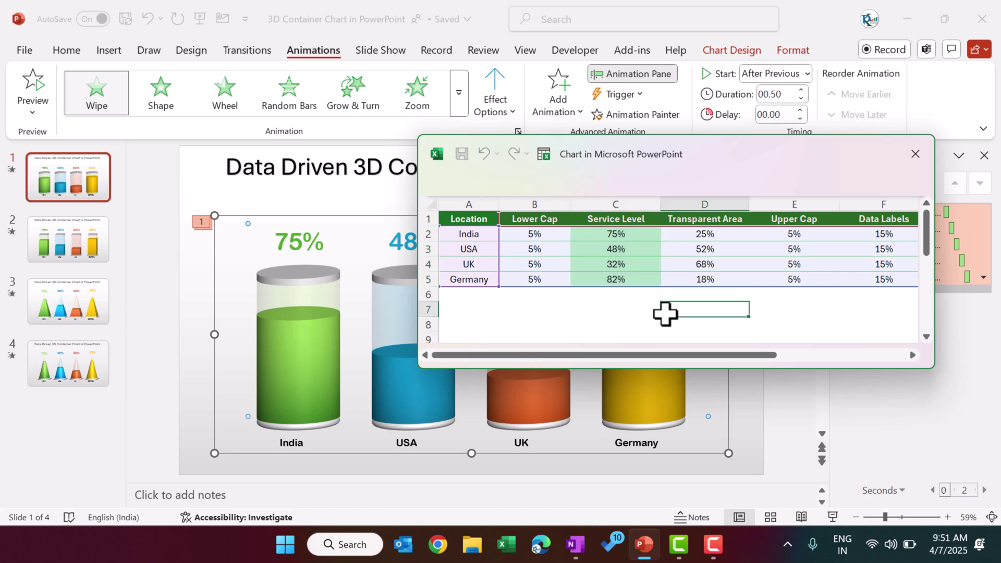
# Step: Set Service Level to India 35, USA 90, UK 86, Germany 20, then close the sheet
pyautogui.click(620, 234)
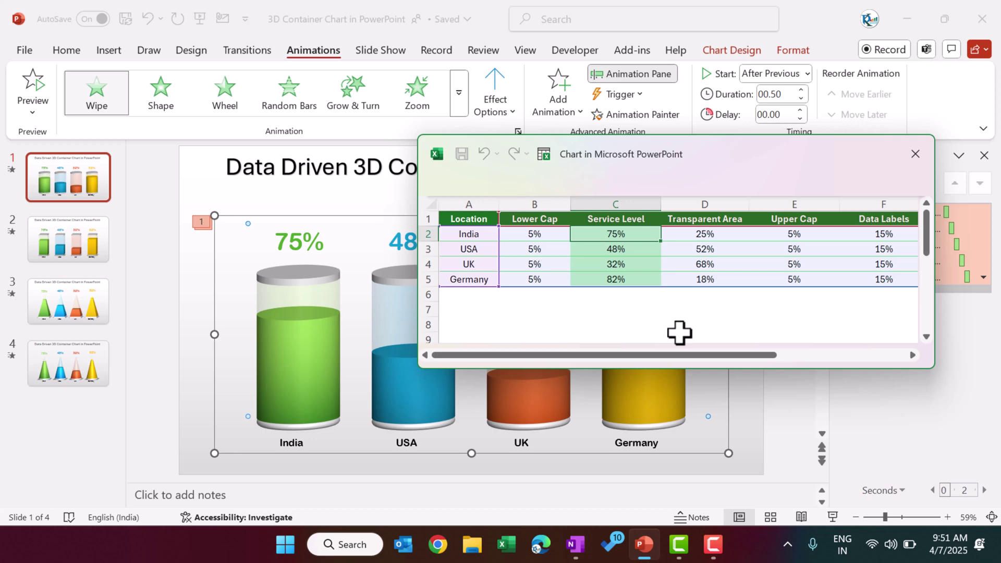
pyautogui.write('35')
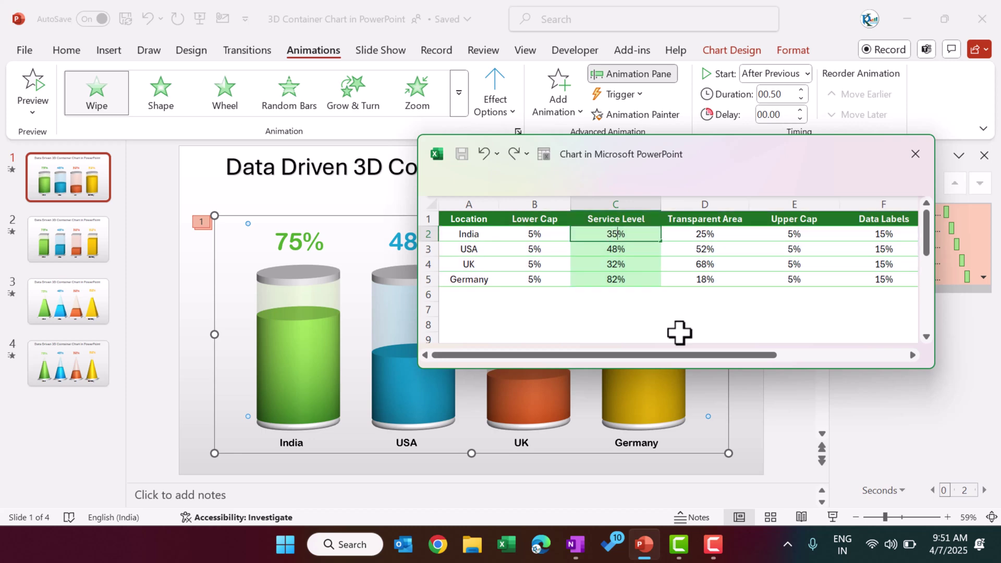
pyautogui.press('Return')
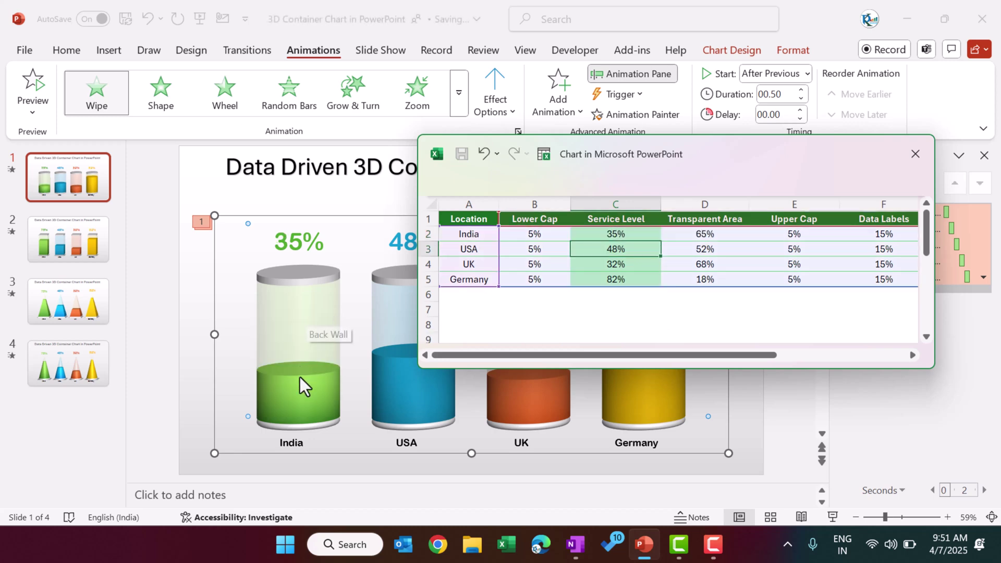
pyautogui.moveTo(667, 147); pyautogui.dragTo(712, 78)
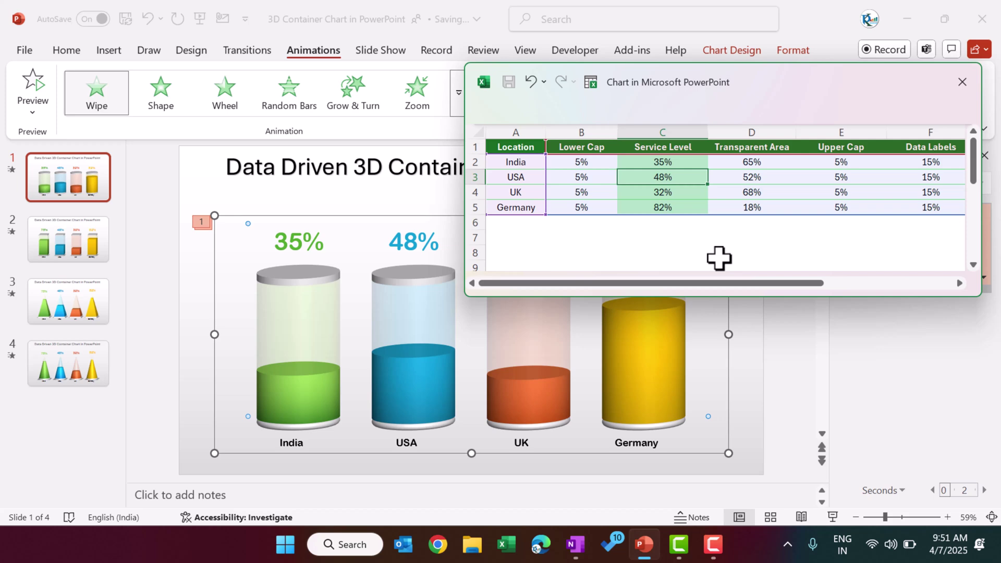
pyautogui.write('90')
pyautogui.press('Return')
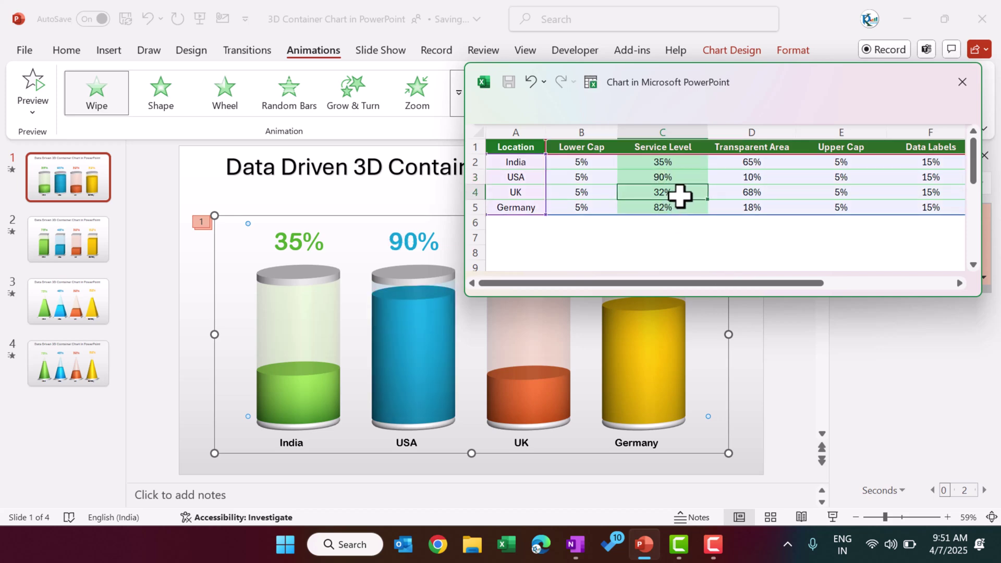
pyautogui.write('86')
pyautogui.press('Return')
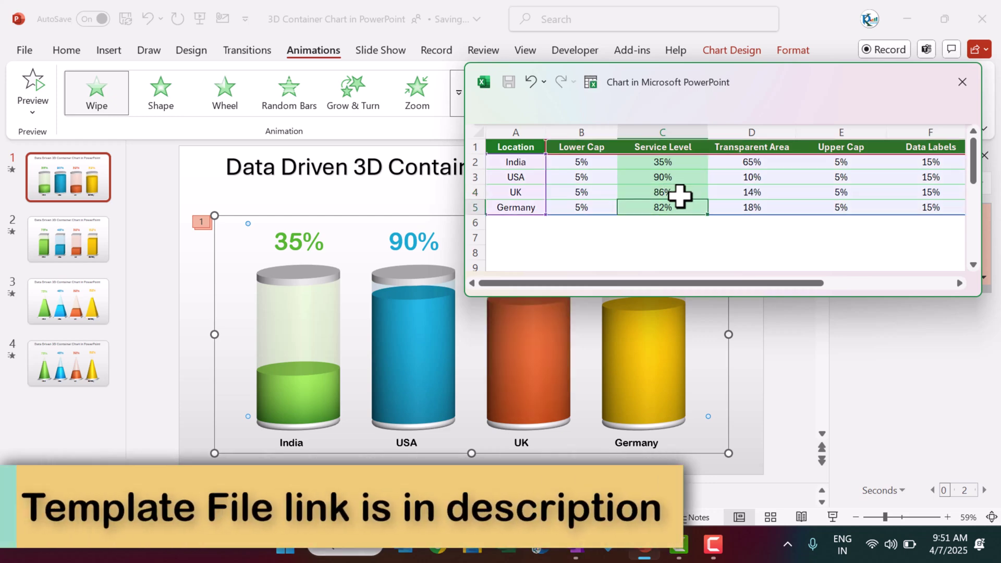
pyautogui.write('20')
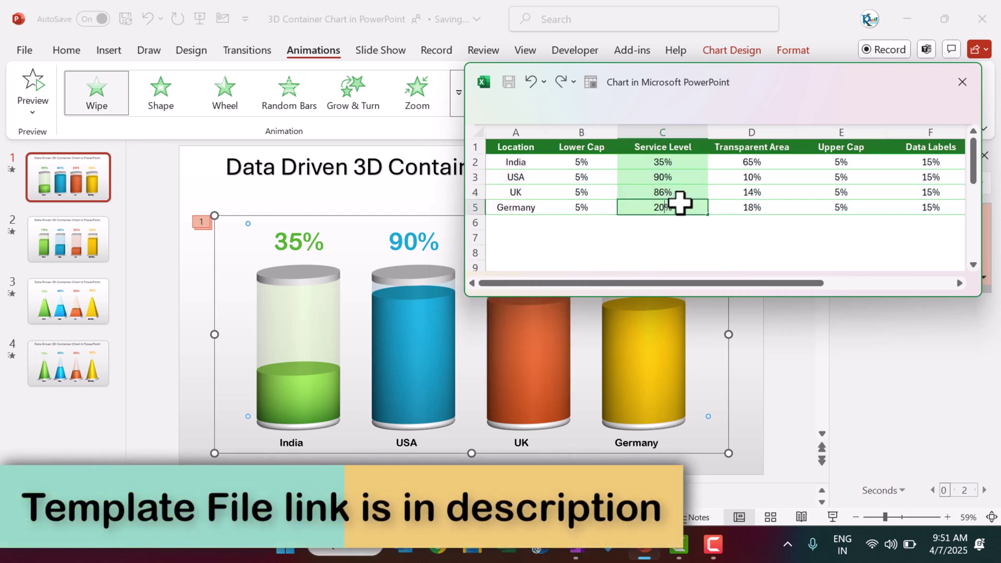
pyautogui.press('Return')
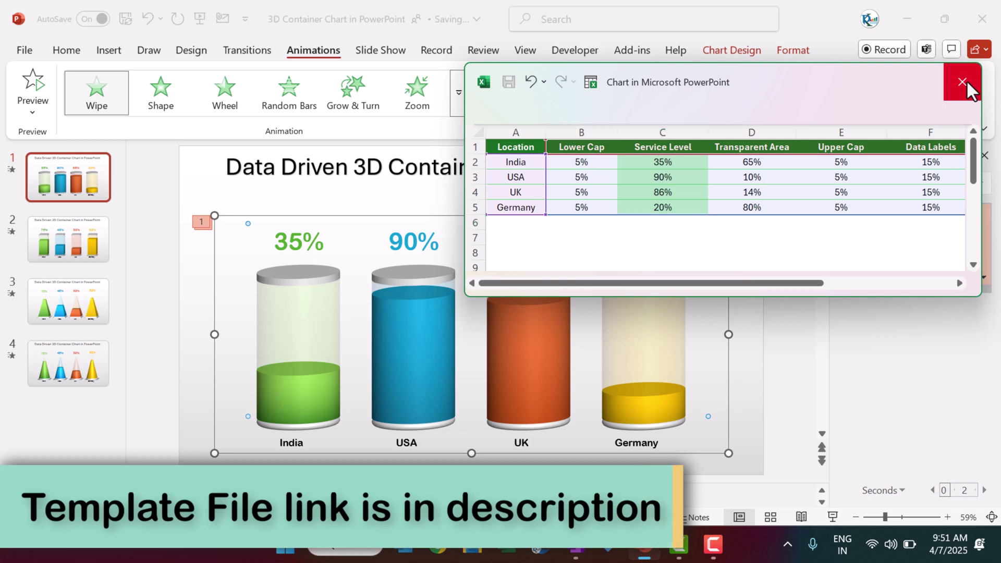
pyautogui.click(962, 82)
pyautogui.click(758, 192)
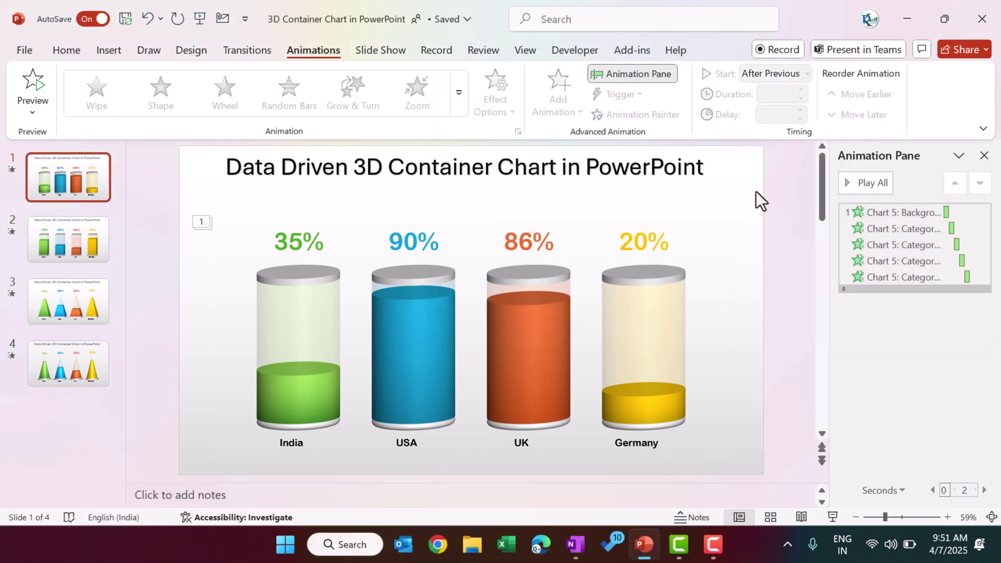
# Step: Narrow the slide 1 chart, then undo the resize with Ctrl+Z
pyautogui.click(699, 258)
pyautogui.moveTo(729, 215); pyautogui.dragTo(692, 232)
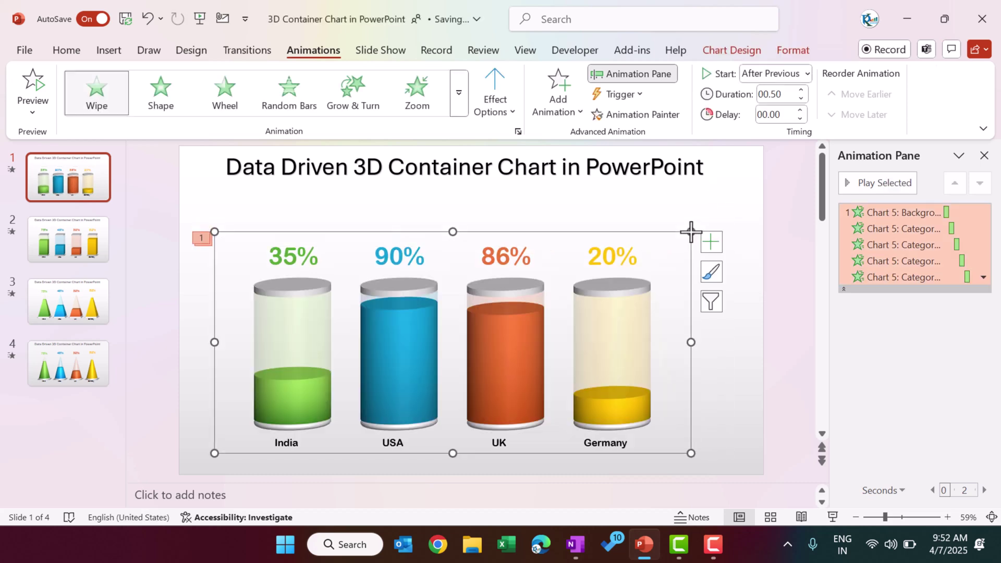
pyautogui.hotkey('ctrl', 'z')
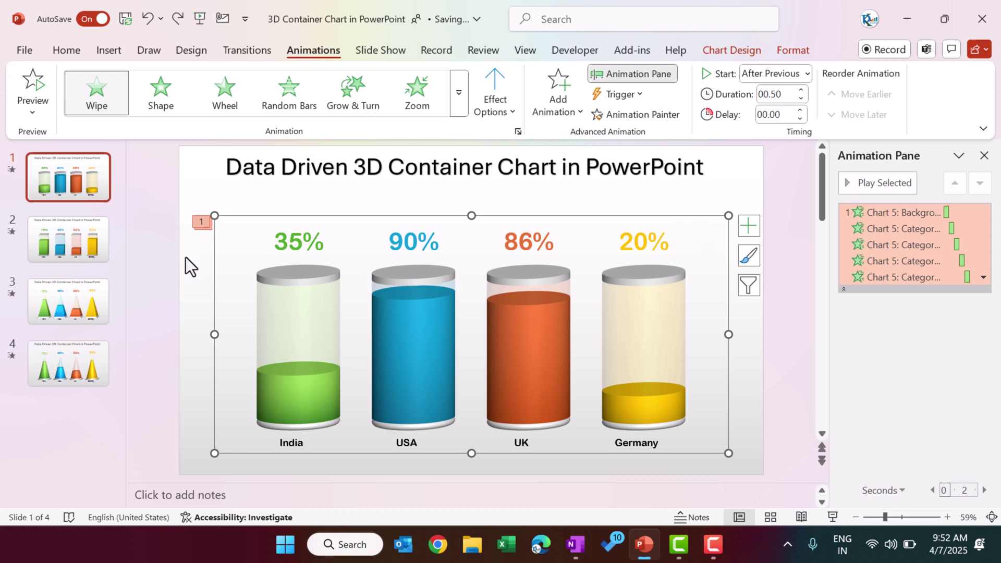
# Step: Add a new blank slide after slide 4's cone chart
pyautogui.click(89, 227)
pyautogui.click(92, 191)
pyautogui.click(92, 233)
pyautogui.click(92, 298)
pyautogui.click(90, 356)
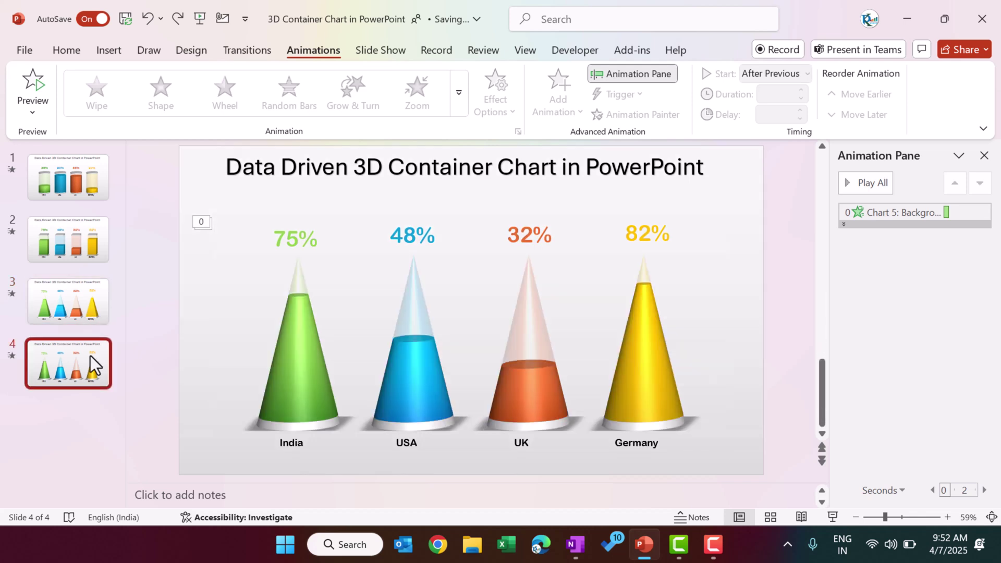
pyautogui.rightClick(83, 395)
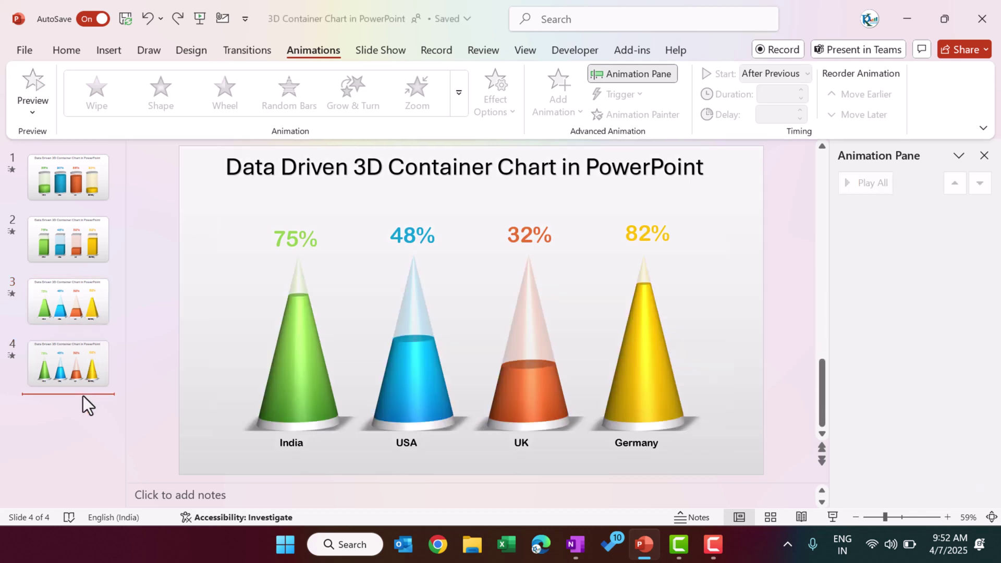
pyautogui.click(125, 458)
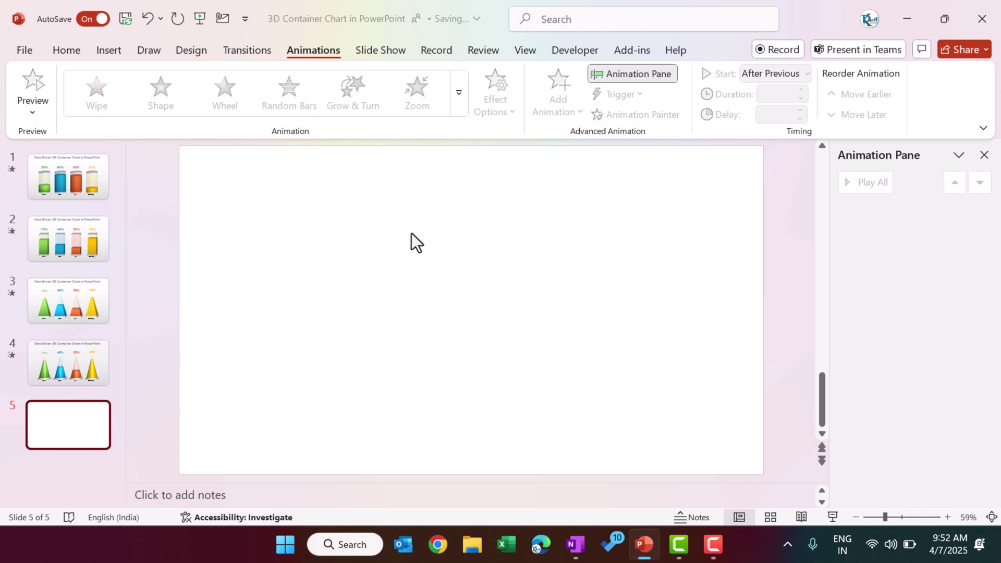
# Step: Give slide 5's background a linear 90° white-to-light-grey gradient fill
pyautogui.rightClick(368, 191)
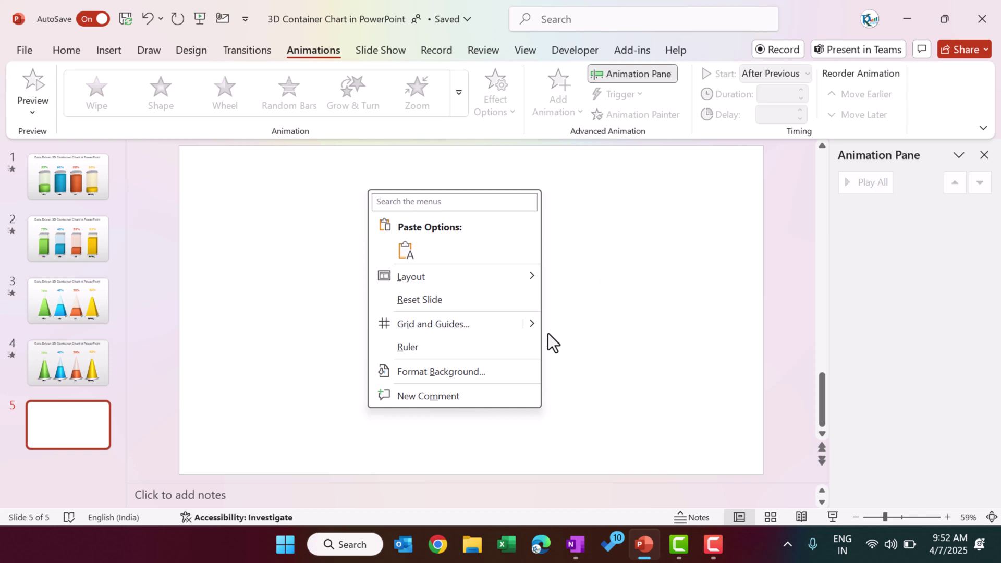
pyautogui.click(425, 373)
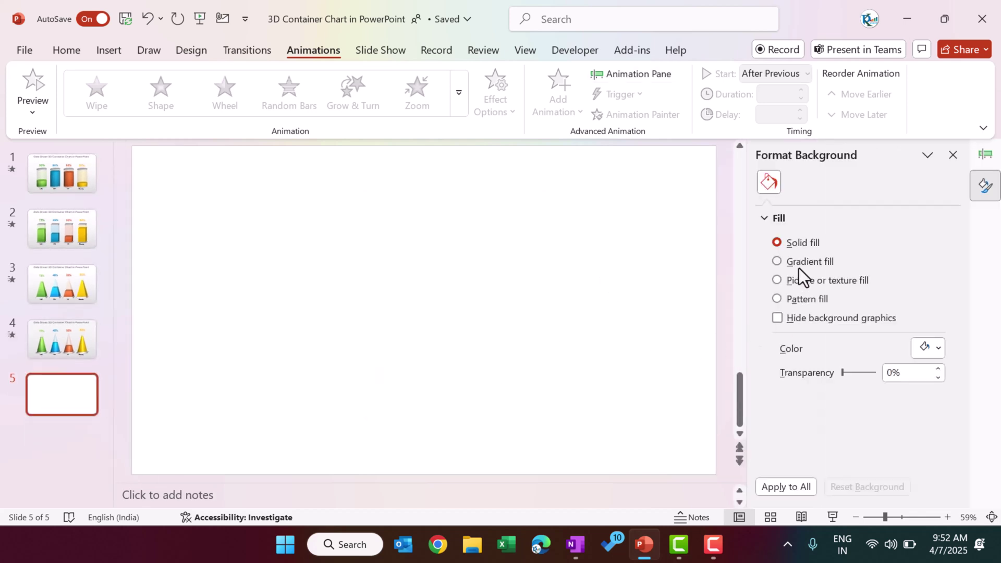
pyautogui.click(799, 266)
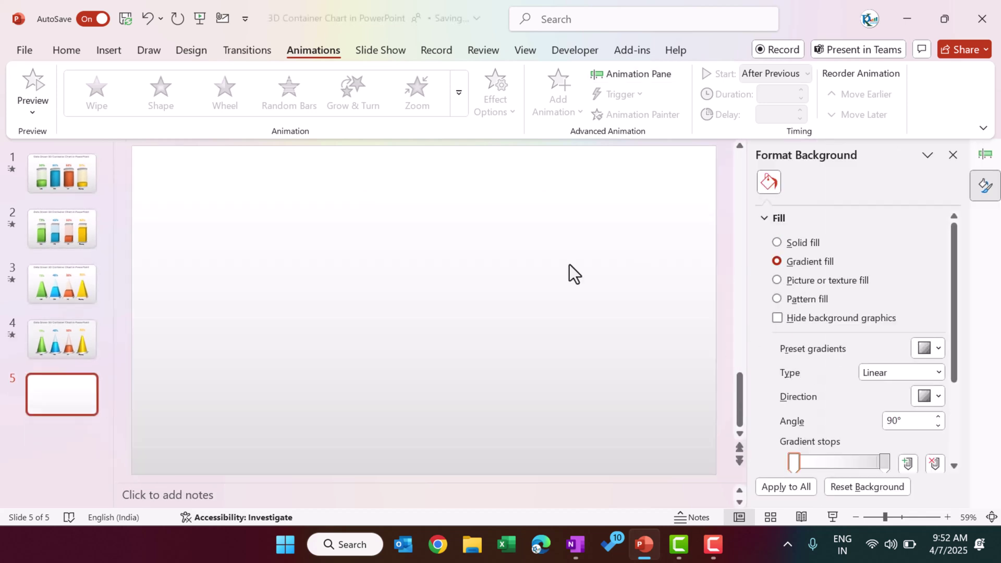
pyautogui.click(795, 464)
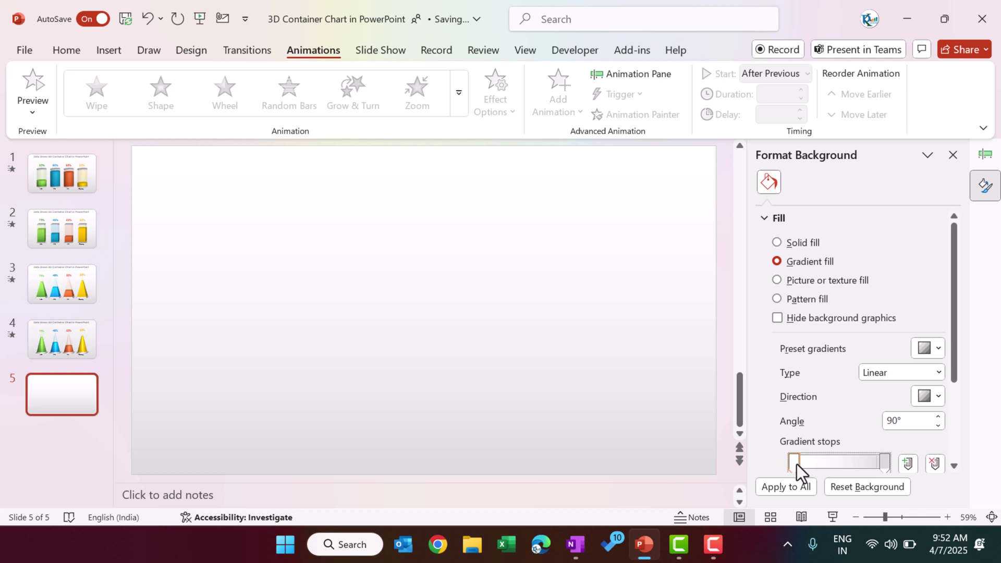
pyautogui.click(885, 462)
pyautogui.click(954, 155)
pyautogui.click(117, 48)
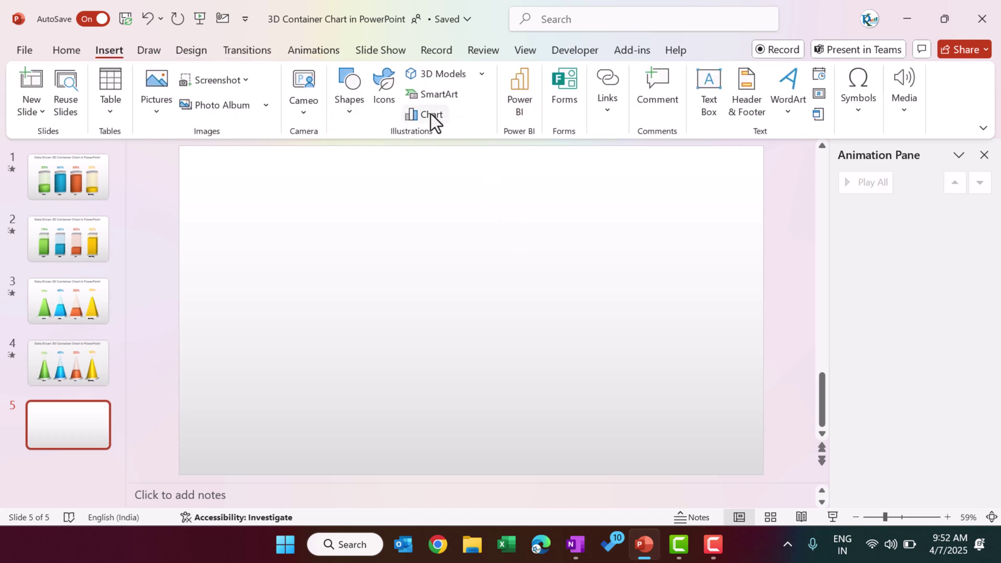
# Step: Insert a 3-D Stacked Column chart on slide 5 and enlarge its data window to show all categories
pyautogui.click(432, 116)
pyautogui.click(568, 116)
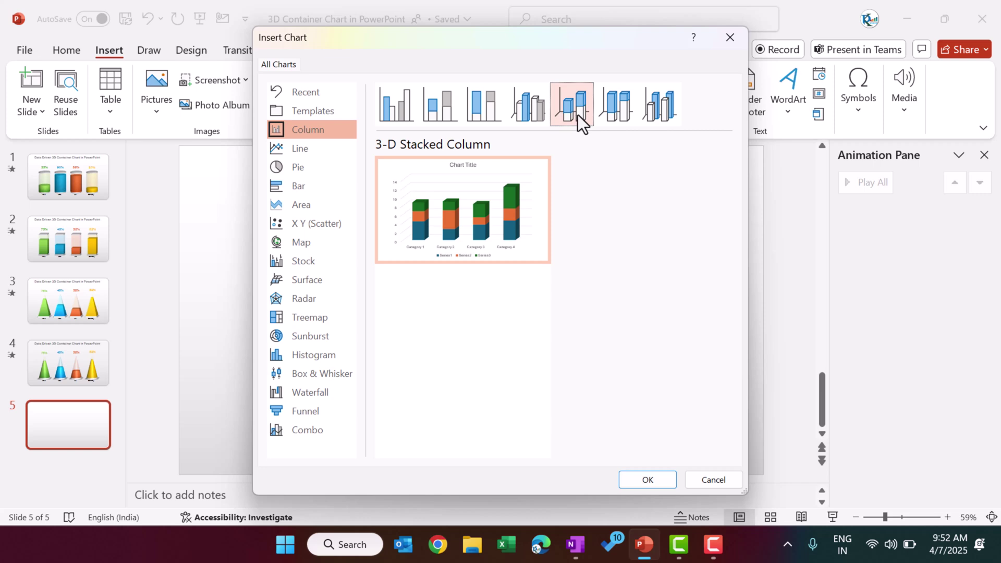
pyautogui.click(650, 481)
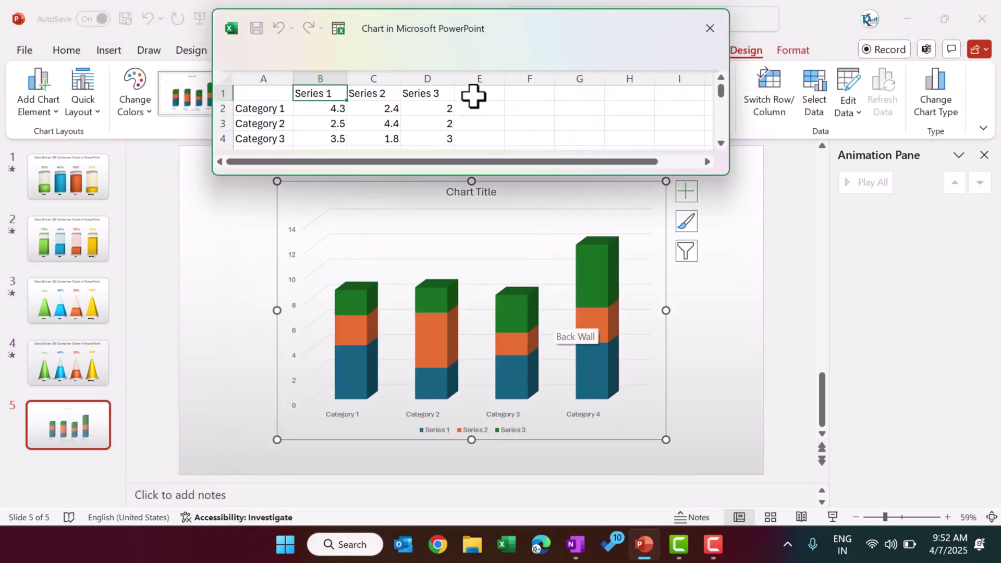
pyautogui.moveTo(517, 34); pyautogui.dragTo(536, 126)
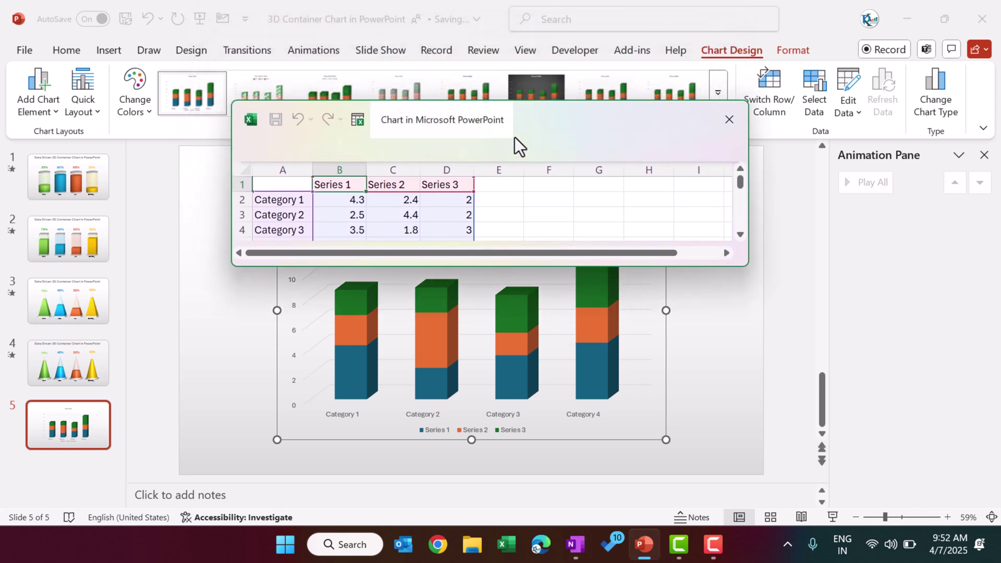
pyautogui.moveTo(747, 267); pyautogui.dragTo(866, 321)
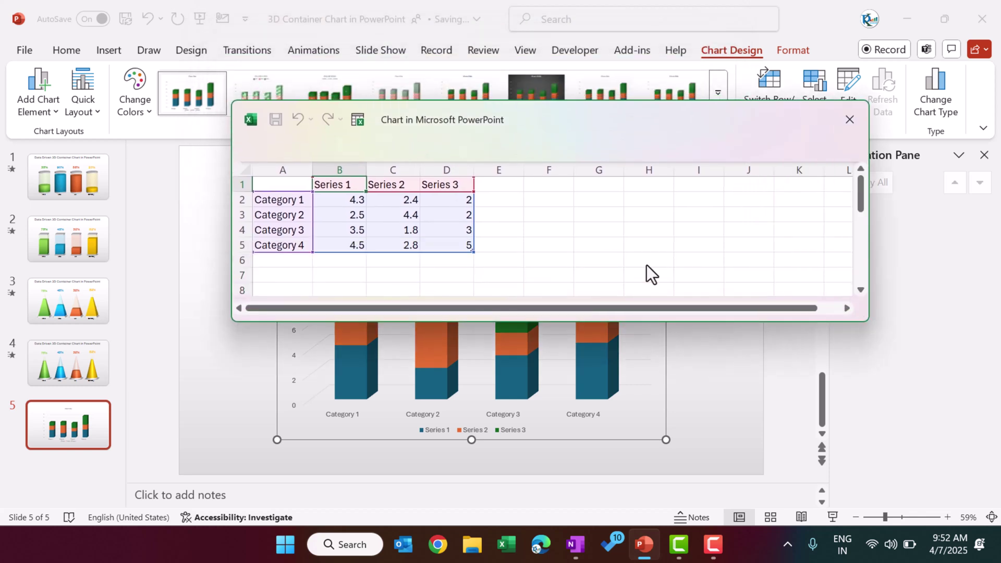
# Step: Enter Location, India, USA, UK and Germany in cells A1:A5
pyautogui.click(287, 186)
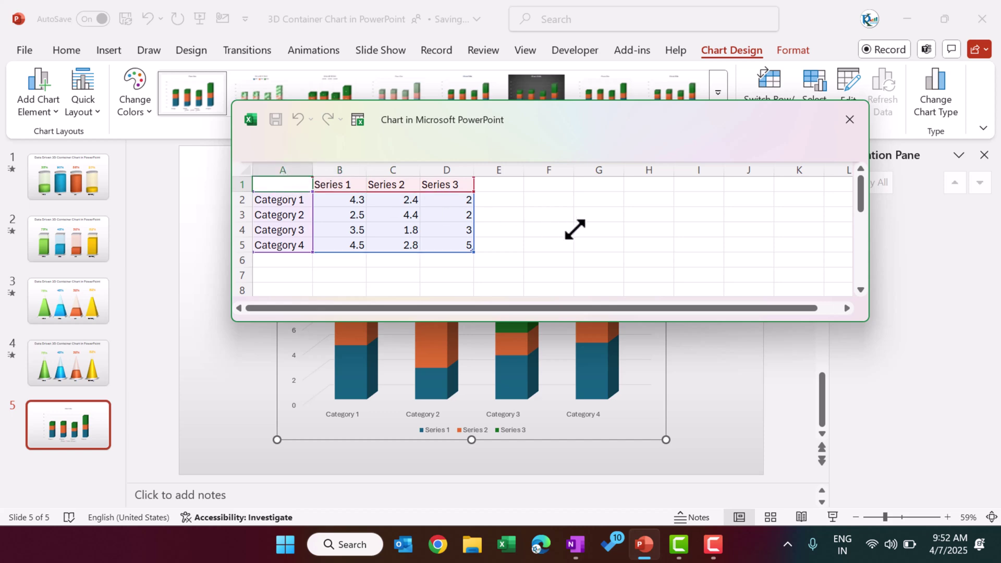
pyautogui.write('LOccation')
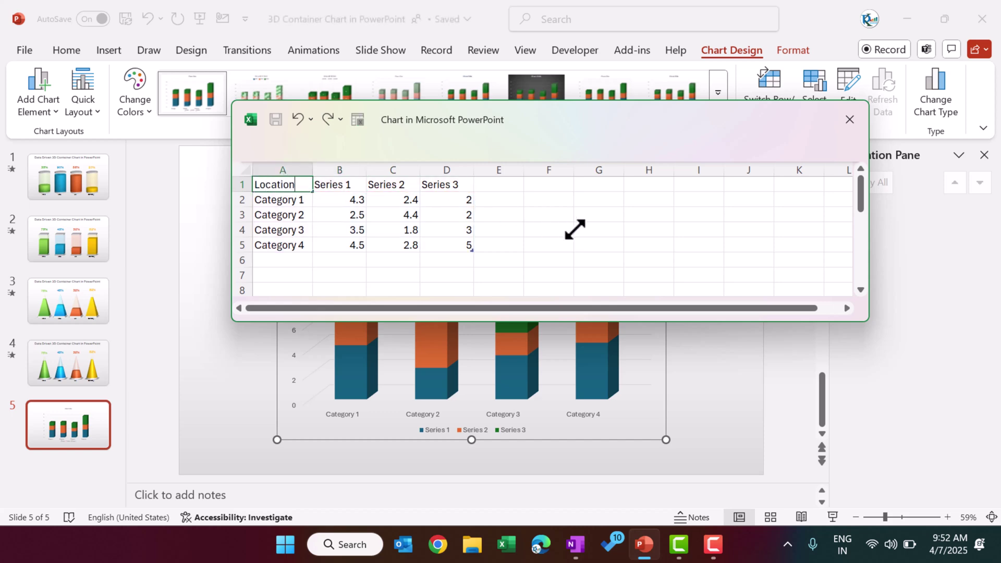
pyautogui.press('Return')
pyautogui.write('IN')
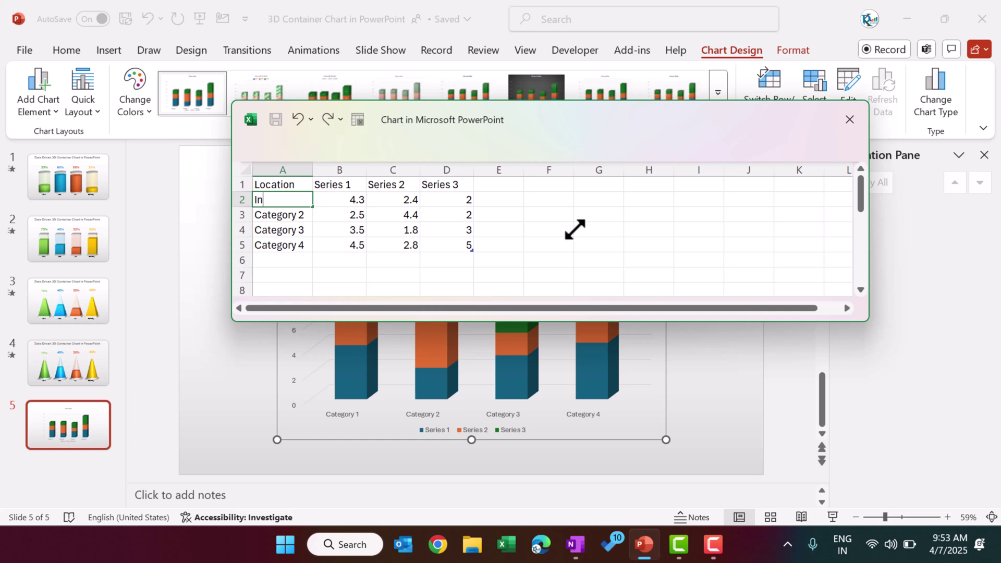
pyautogui.write('dia')
pyautogui.press('Return')
pyautogui.write('USA')
pyautogui.press('Return')
pyautogui.write('UK')
pyautogui.press('Return')
pyautogui.write('Germany')
pyautogui.press('Return')
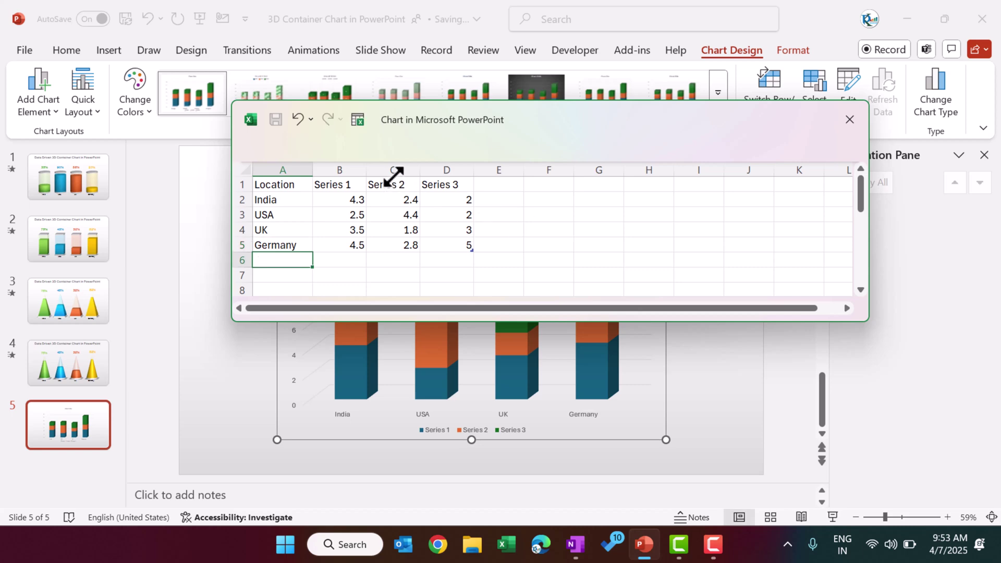
# Step: Insert three new empty series columns into the chart data
pyautogui.click(395, 170)
pyautogui.rightClick(398, 172)
pyautogui.click(440, 326)
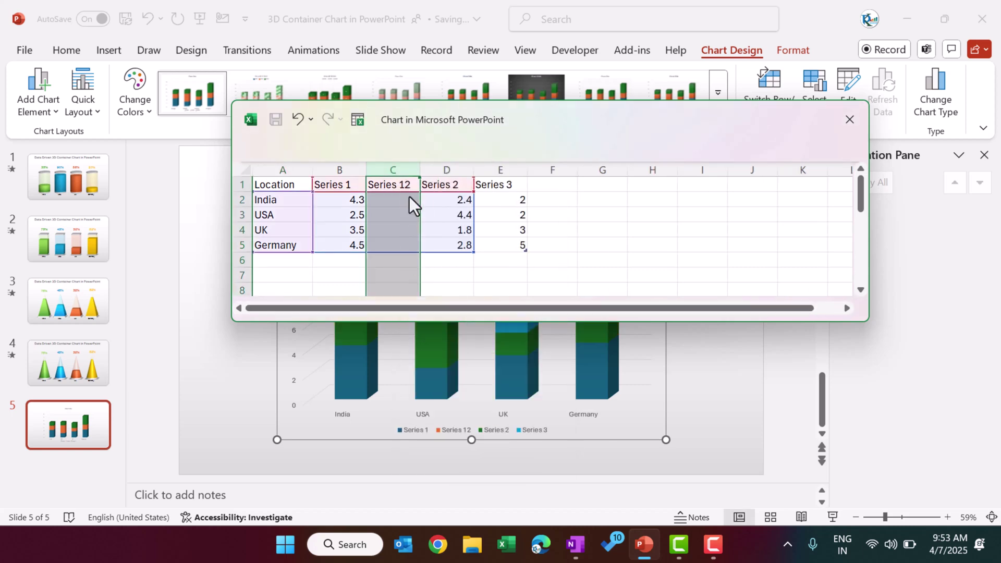
pyautogui.rightClick(410, 172)
pyautogui.click(452, 327)
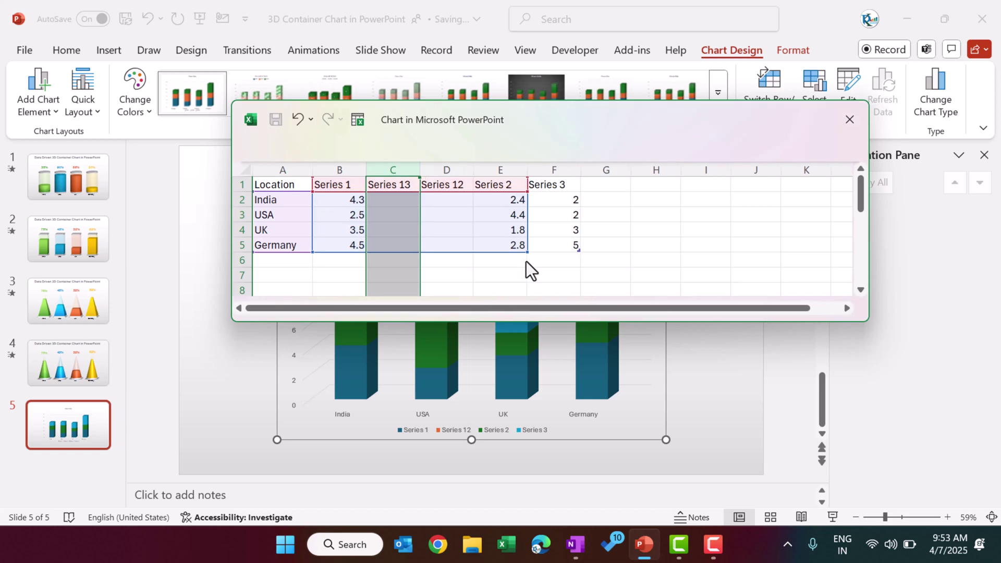
pyautogui.click(526, 272)
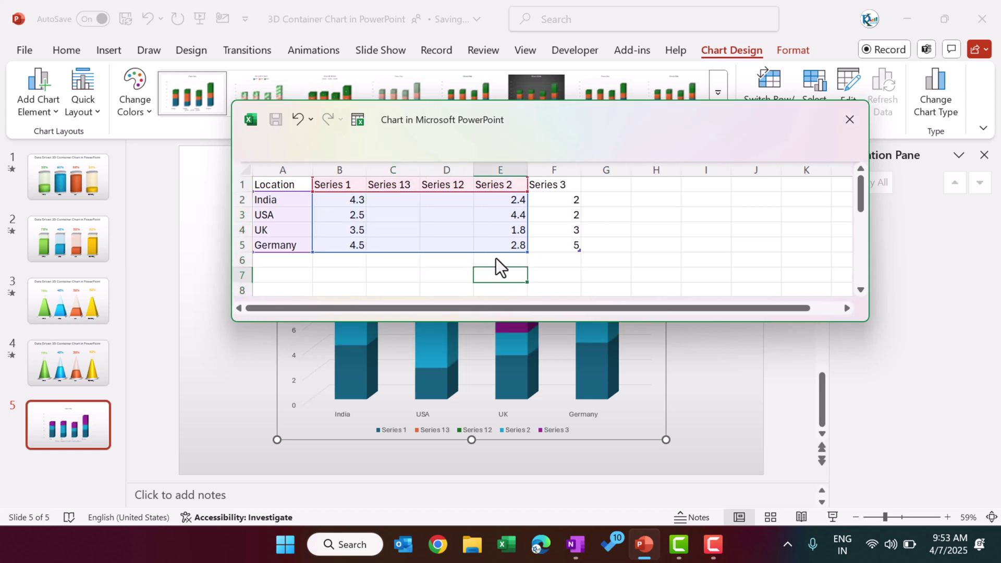
pyautogui.click(554, 184)
pyautogui.rightClick(446, 172)
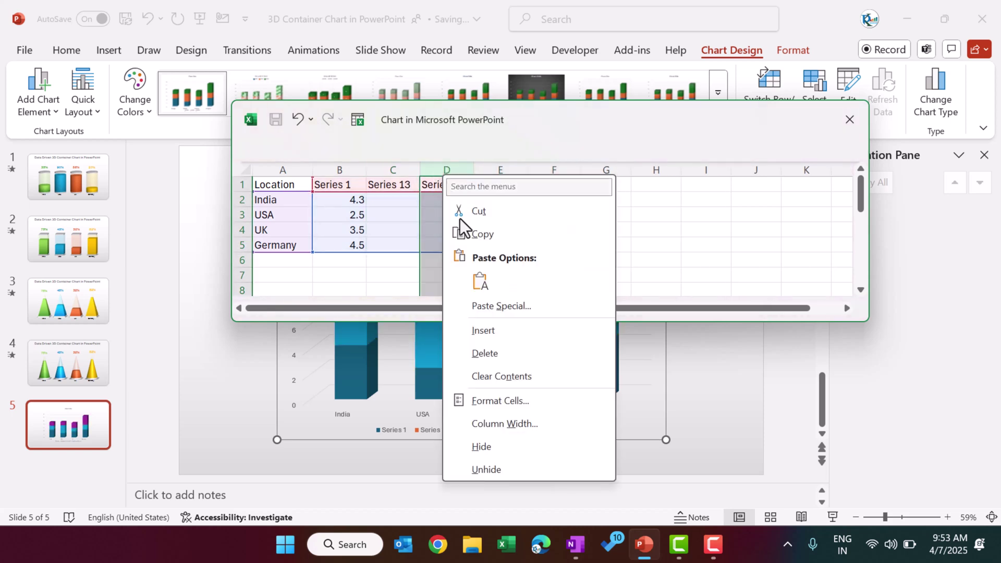
pyautogui.click(481, 331)
pyautogui.click(659, 227)
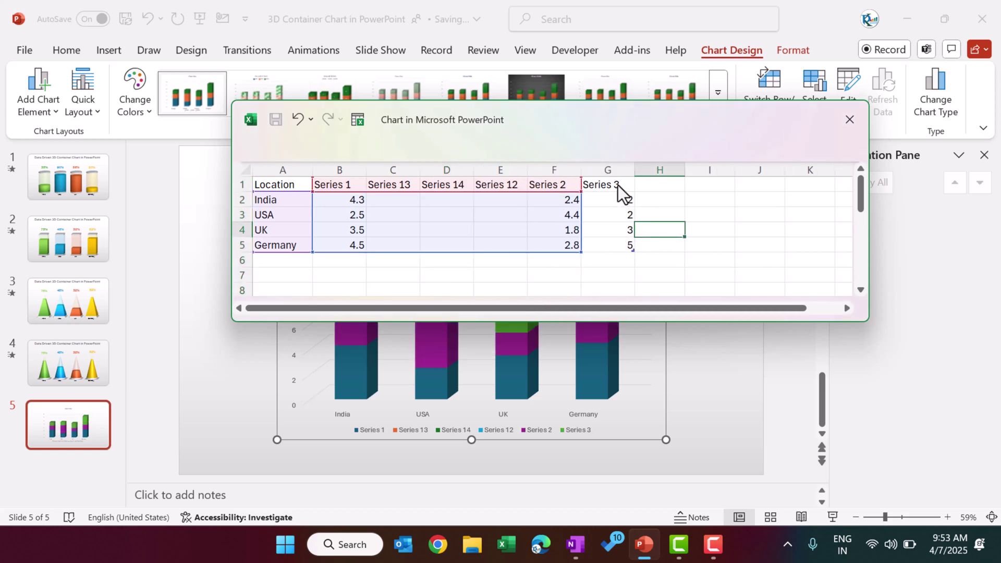
# Step: Clear the Series 3 column and delete the extra Series 12 column
pyautogui.moveTo(618, 185); pyautogui.dragTo(626, 247)
pyautogui.press('Delete')
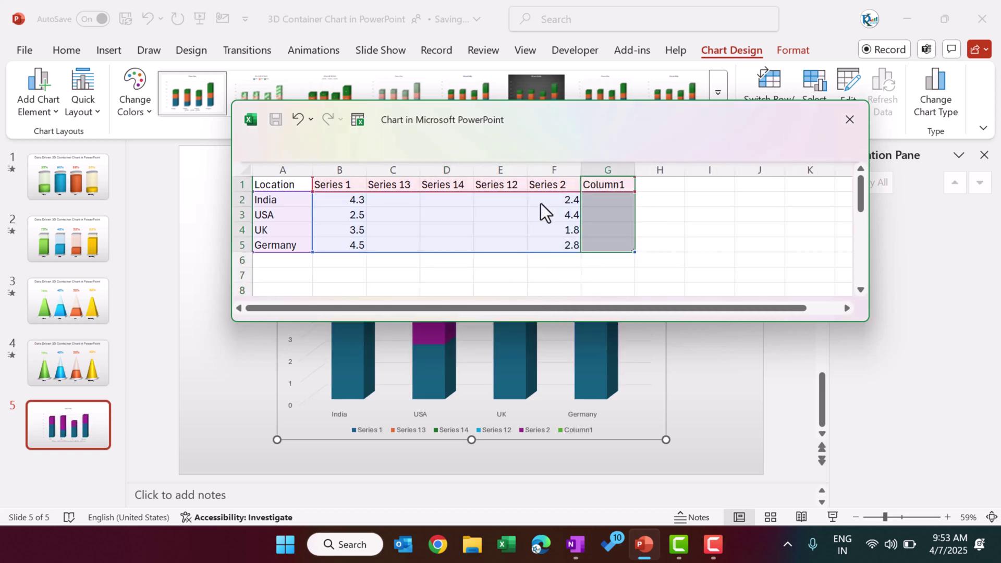
pyautogui.click(540, 203)
pyautogui.rightClick(498, 172)
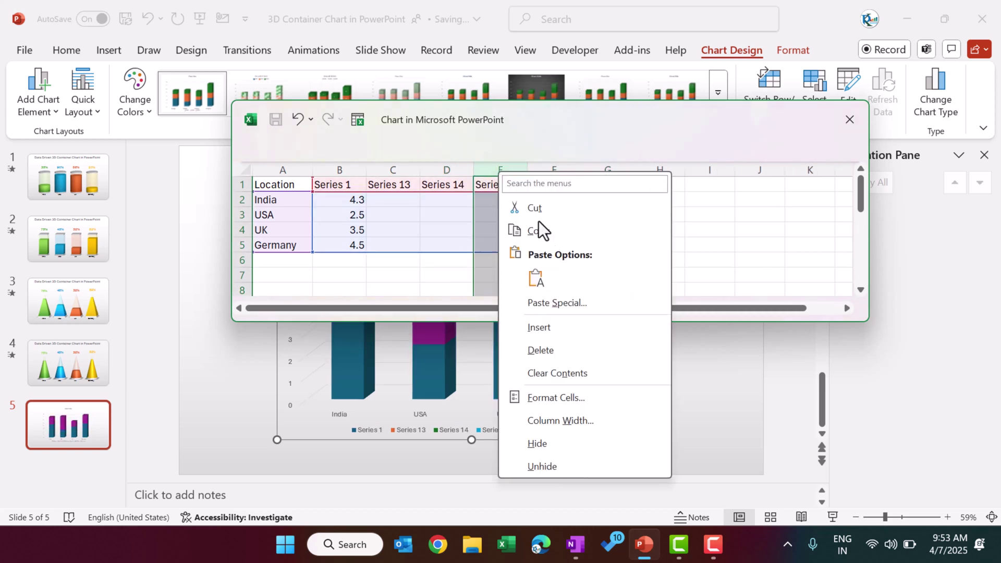
pyautogui.click(563, 346)
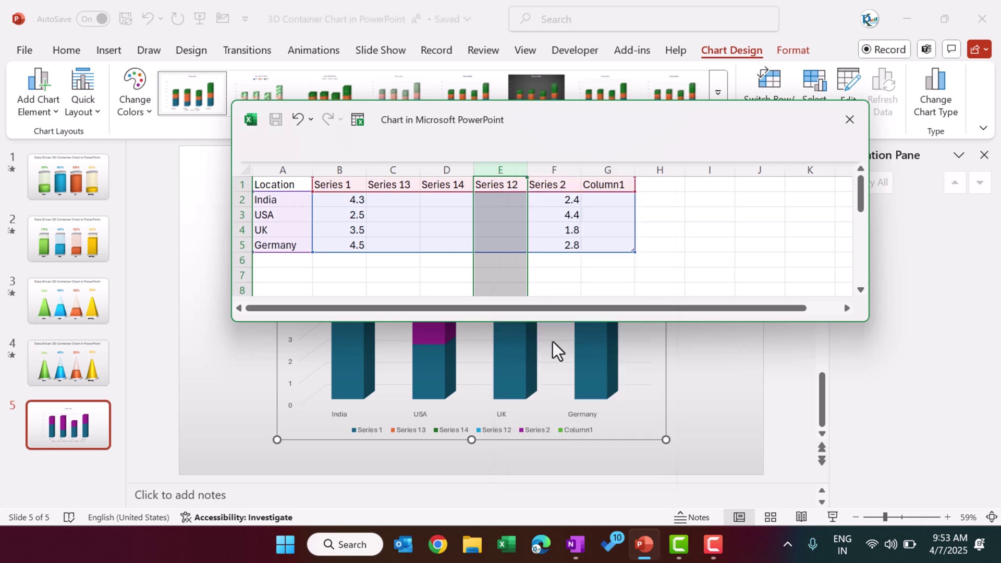
pyautogui.click(647, 208)
pyautogui.click(353, 184)
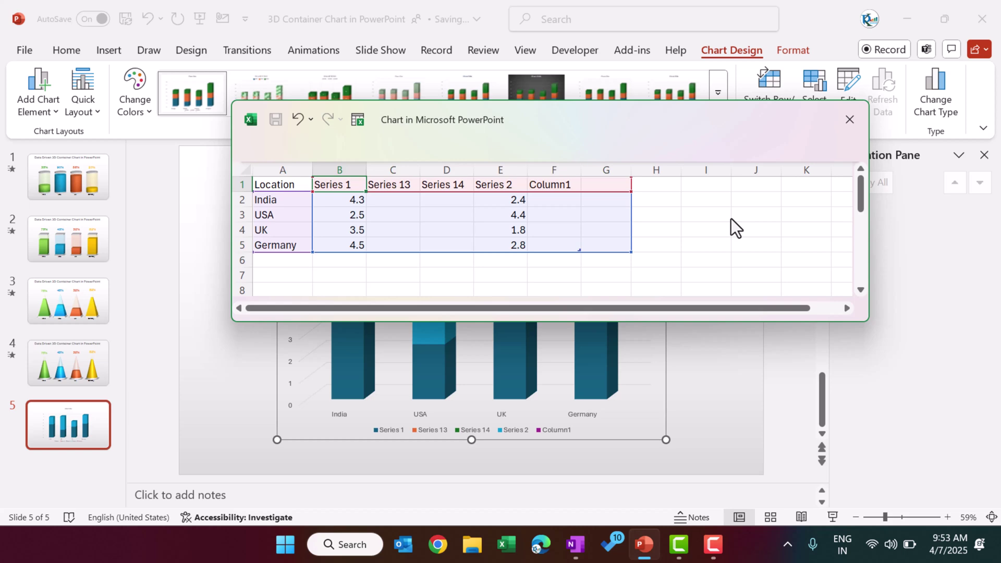
# Step: Name the first three series Lower Cap, Service Level and Transparent Area
pyautogui.write('Lower Cap')
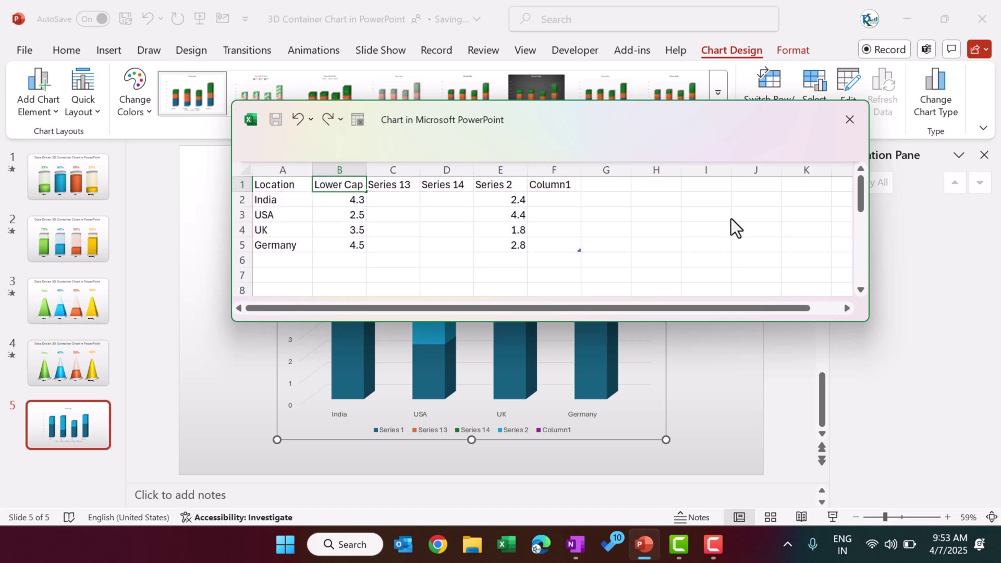
pyautogui.press('Tab')
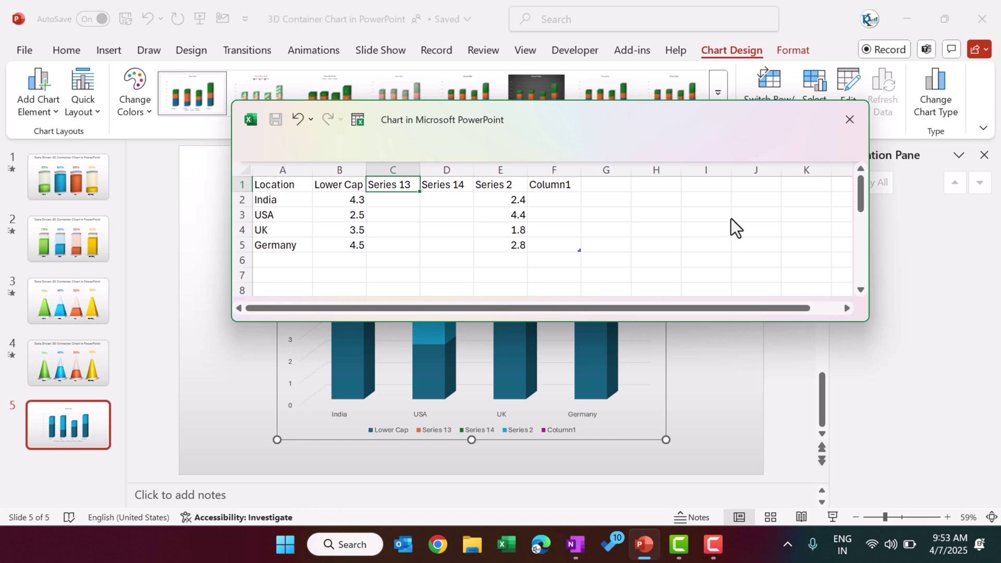
pyautogui.write('Service Level')
pyautogui.press('Return')
pyautogui.press('Up')
pyautogui.press('Right')
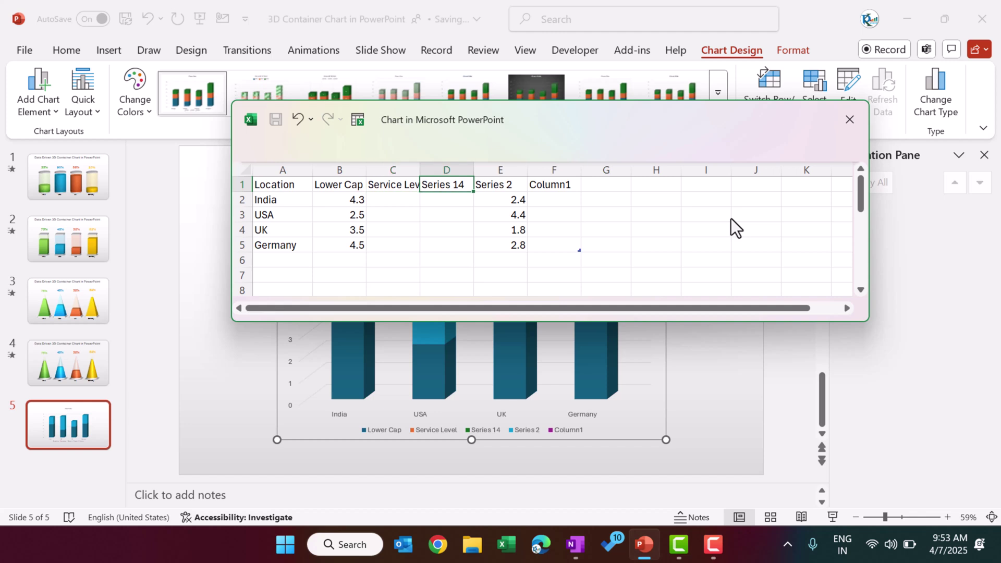
pyautogui.write('Transparent Area')
pyautogui.press('Return')
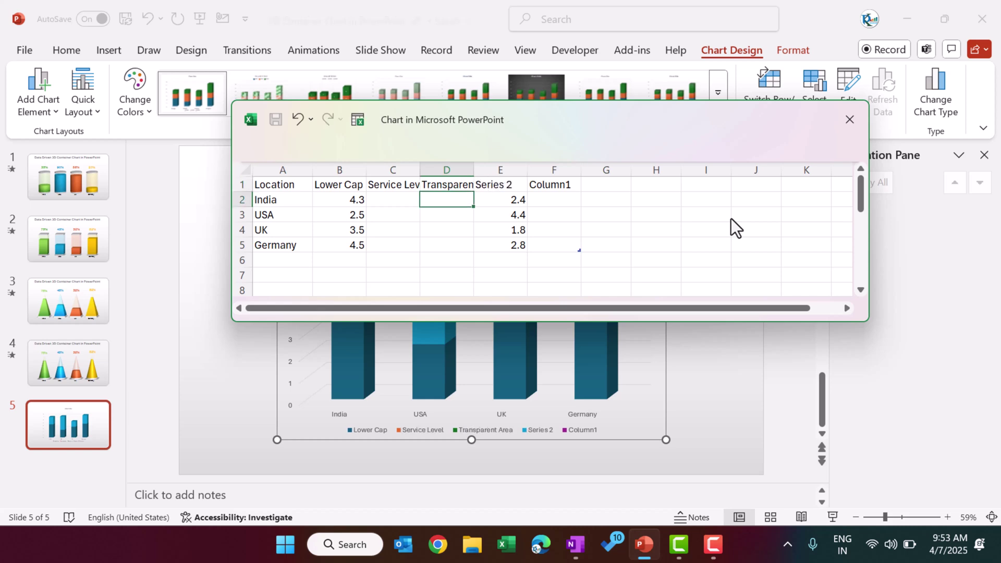
# Step: Name the remaining series Upper Cap and Data Labels, and widen columns B–F
pyautogui.click(506, 188)
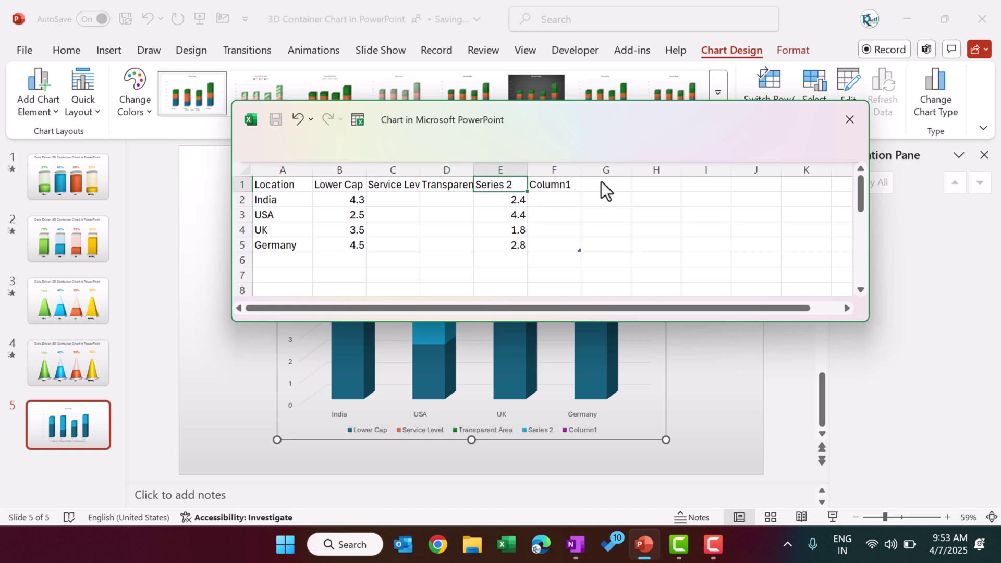
pyautogui.write('Upper Cap')
pyautogui.press('Return')
pyautogui.press('Up')
pyautogui.press('Right')
pyautogui.write('Data')
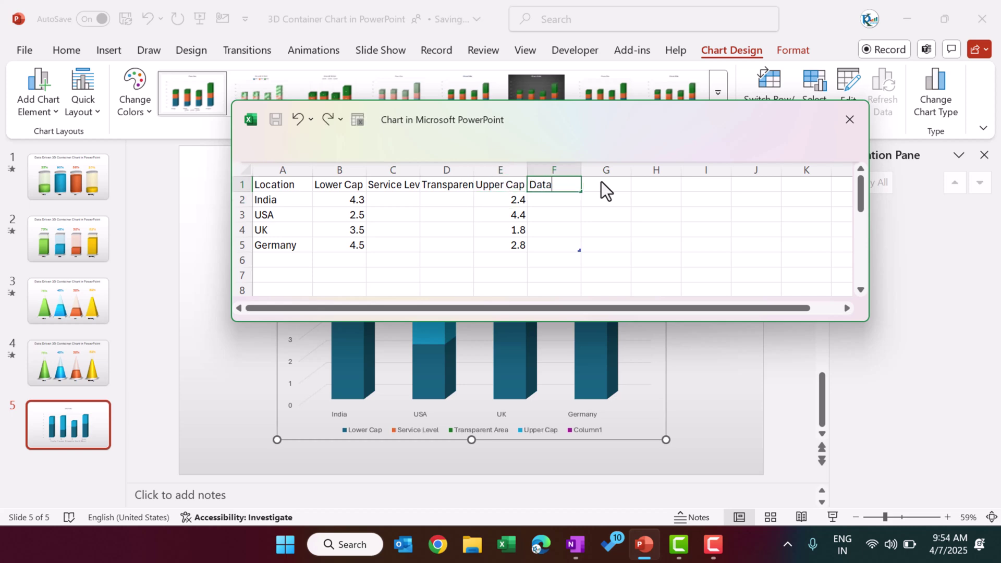
pyautogui.write(' Labels')
pyautogui.press('Return')
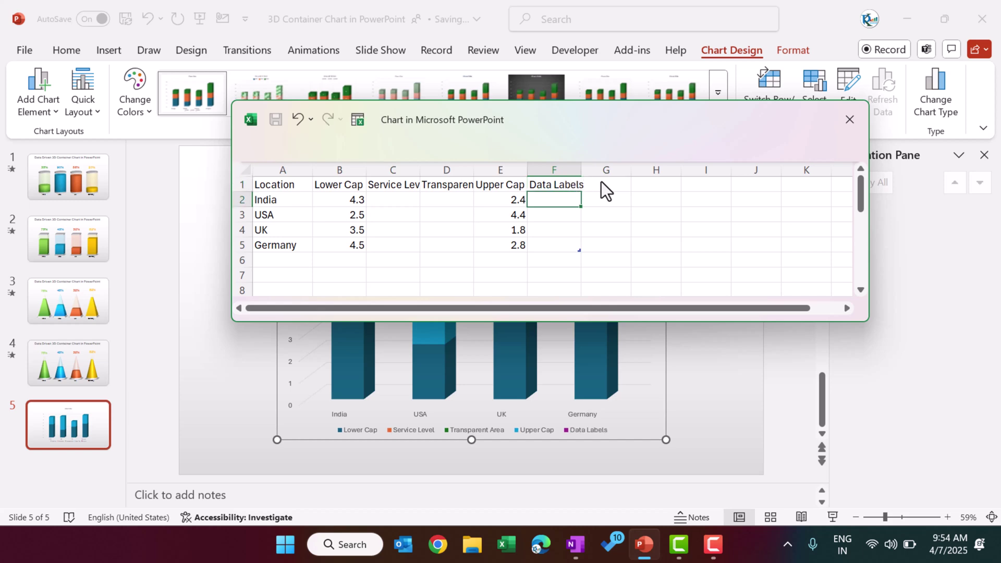
pyautogui.moveTo(355, 171); pyautogui.dragTo(629, 171)
pyautogui.click(557, 227)
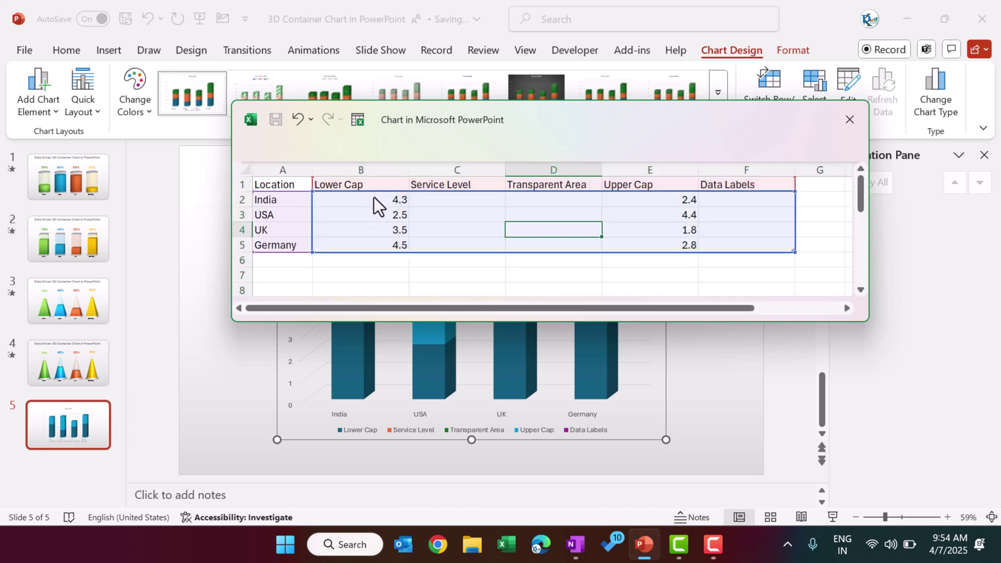
# Step: Fill B2:B5 with 5% and paste the same 5% values into the Upper Cap column
pyautogui.moveTo(398, 214); pyautogui.dragTo(398, 247)
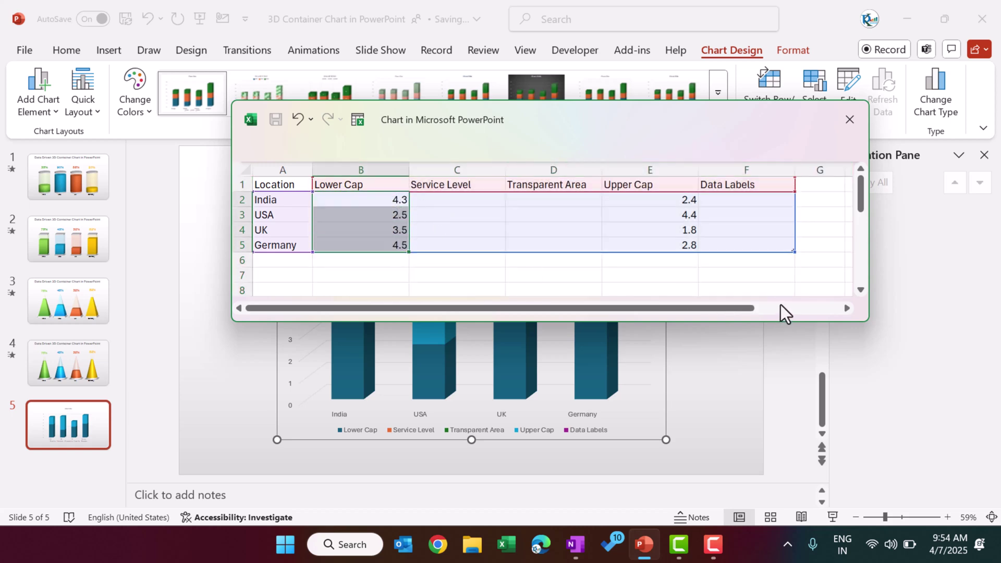
pyautogui.press('Delete')
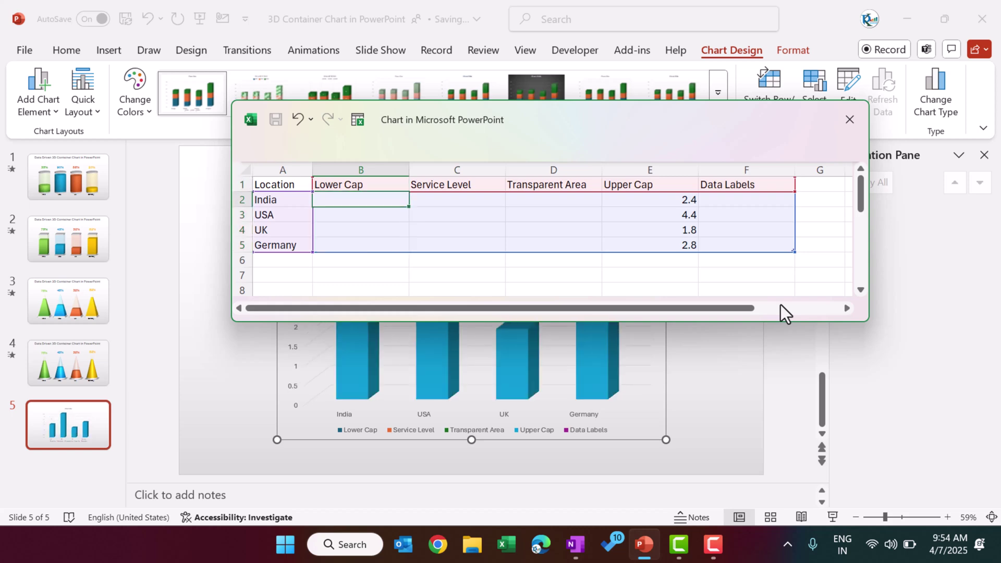
pyautogui.write('5%')
pyautogui.hotkey('ctrl', 'Return')
pyautogui.hotkey('shift', 'Down')
pyautogui.hotkey('shift', 'Down')
pyautogui.hotkey('shift', 'Down')
pyautogui.hotkey('ctrl', 'd')
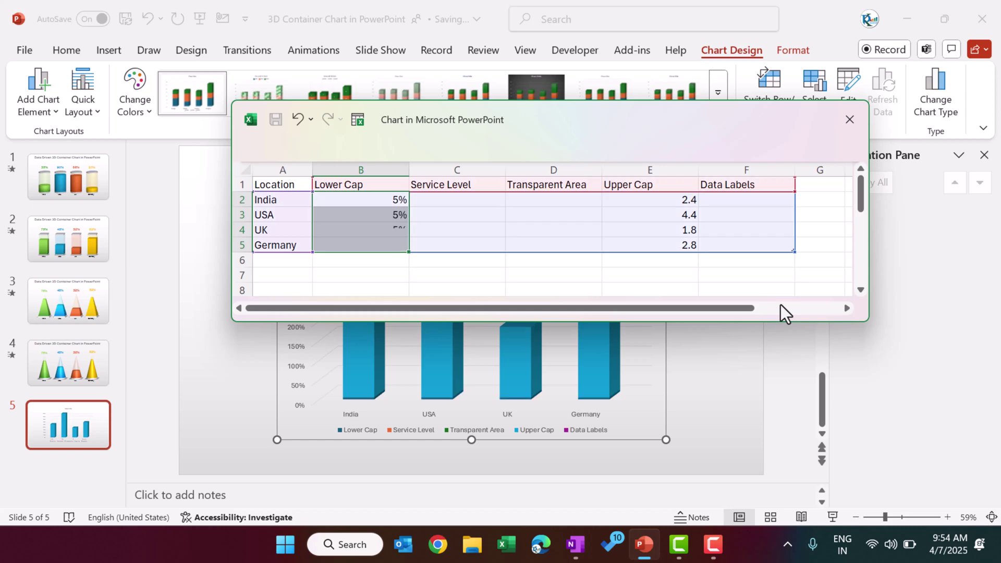
pyautogui.hotkey('ctrl', 'c')
pyautogui.press('Right')
pyautogui.press('Right')
pyautogui.press('Right')
pyautogui.hotkey('ctrl', 'v')
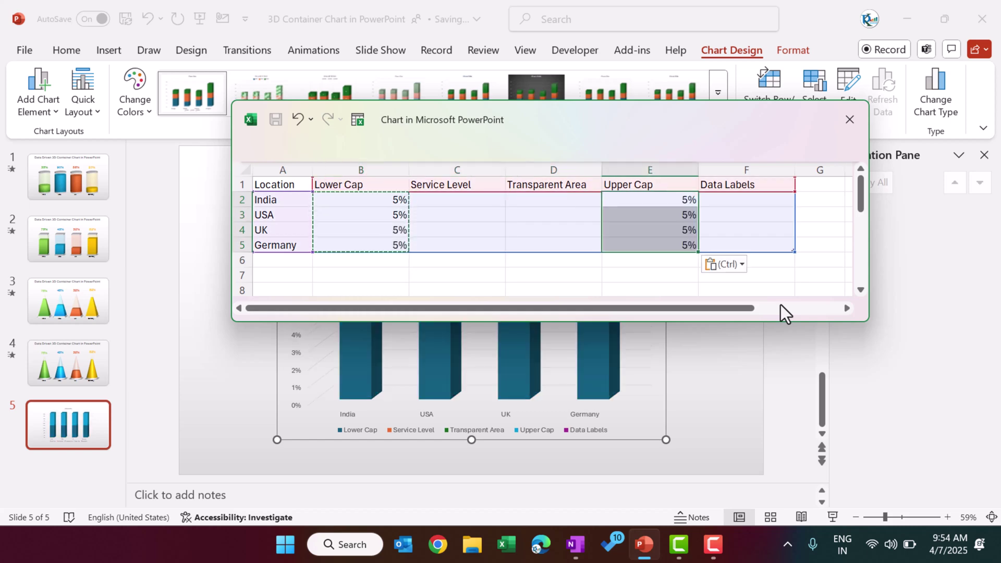
pyautogui.press('Left')
pyautogui.press('Left')
pyautogui.press('Escape')
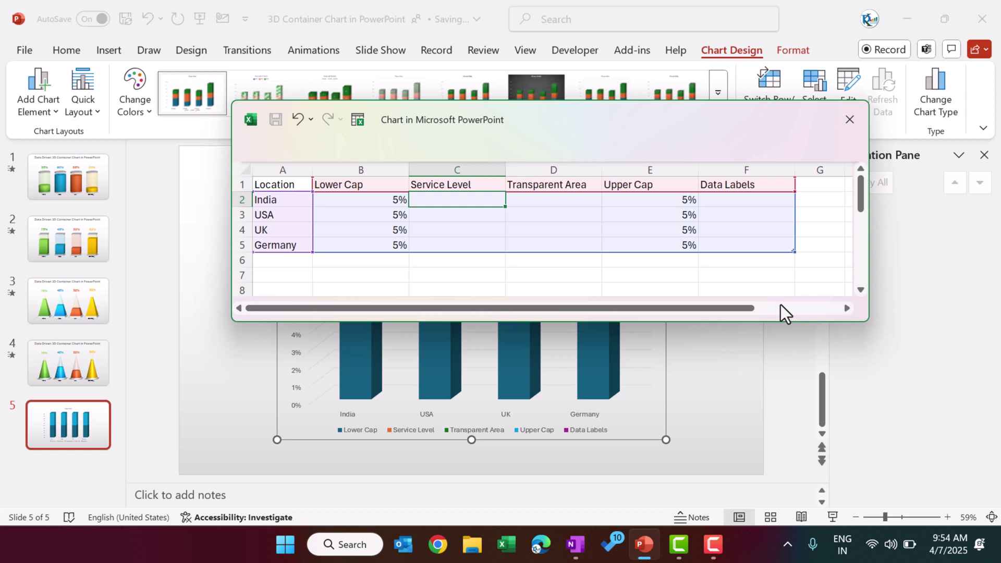
# Step: Fill Service Level with =RANDBETWEEN(20,90)/100, formatted as percentages
pyautogui.write('=ra')
pyautogui.press('Down')
pyautogui.press('Down')
pyautogui.press('Down')
pyautogui.press('Tab')
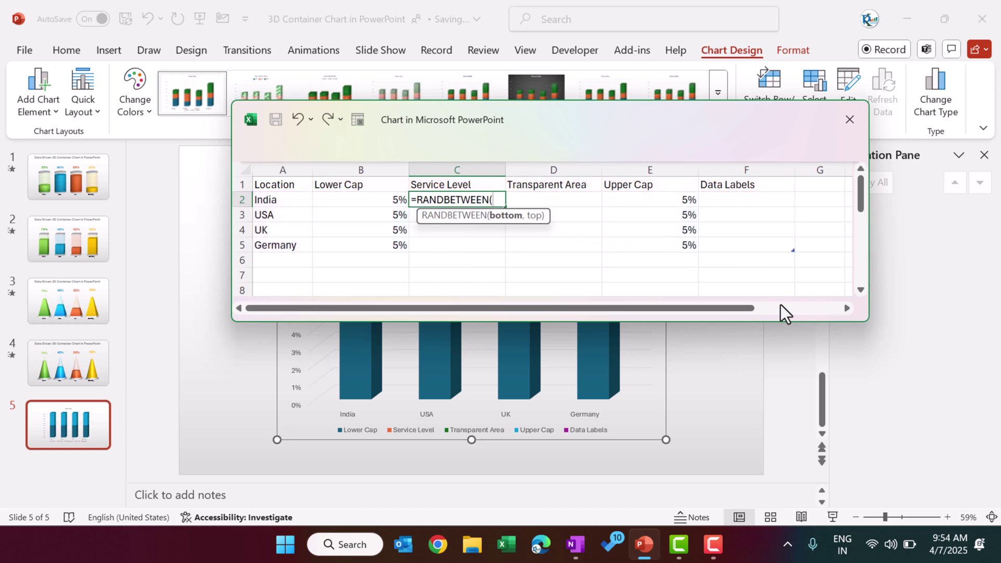
pyautogui.write('20,90)/100')
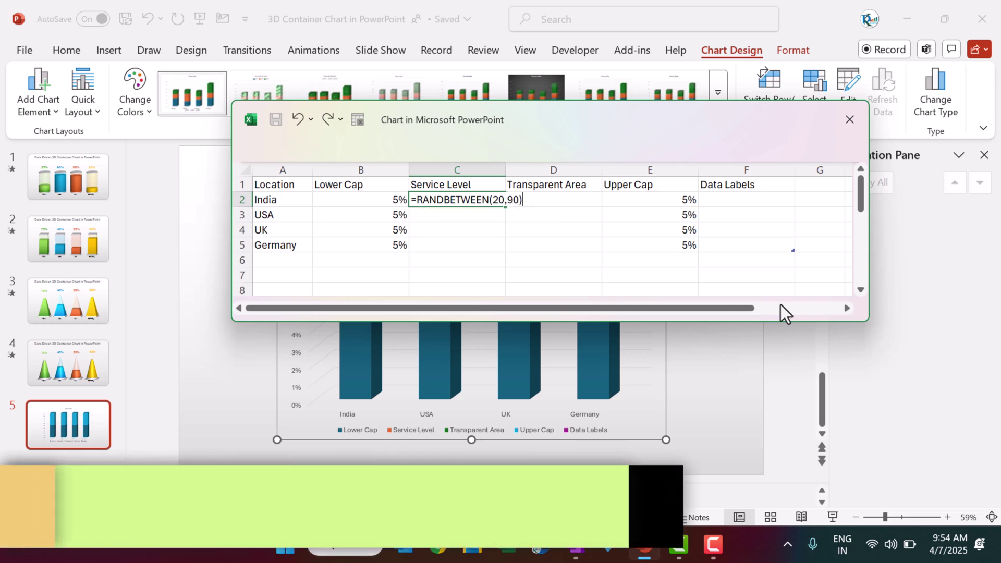
pyautogui.press('Return')
pyautogui.hotkey('shift', 'Down')
pyautogui.hotkey('shift', 'Down')
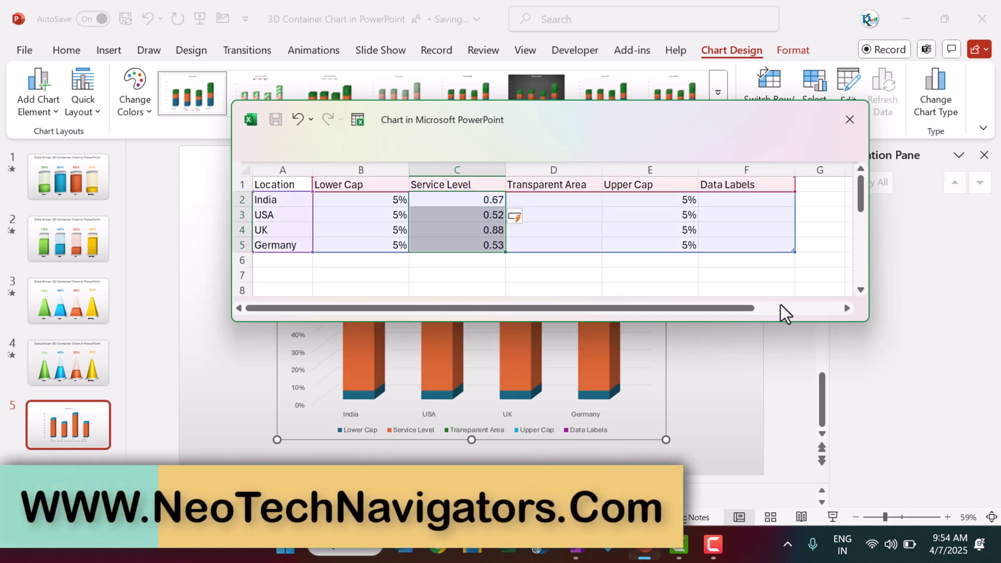
pyautogui.hotkey('ctrl', 'shift', '5')
# Step: Paste the Service Level results back as fixed values: 67%, 52%, 88%, 53%
pyautogui.hotkey('ctrl', 'c')
pyautogui.hotkey('alt', 'e')
pyautogui.press('s')
pyautogui.press('v')
pyautogui.press('Return')
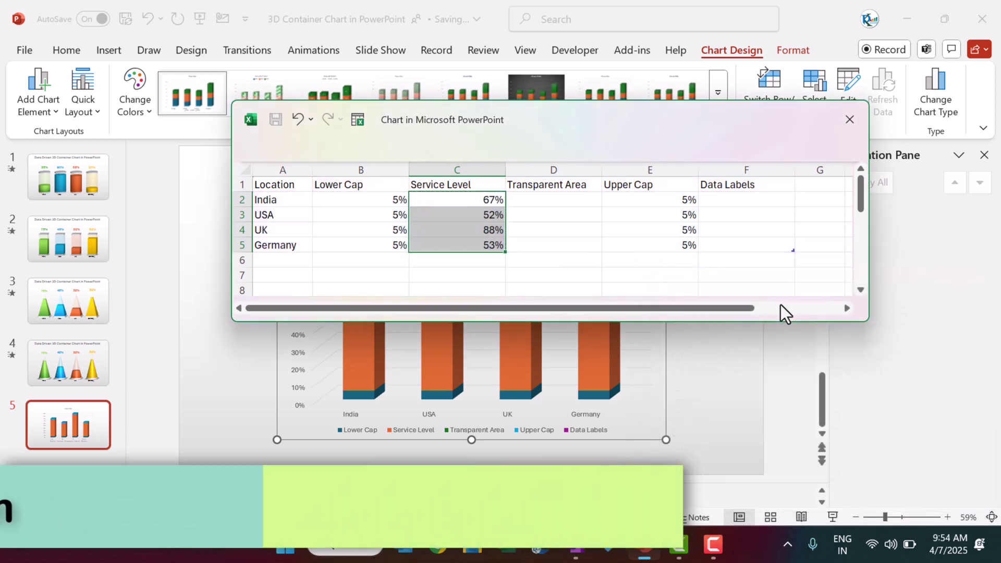
pyautogui.press('Escape')
pyautogui.press('Right')
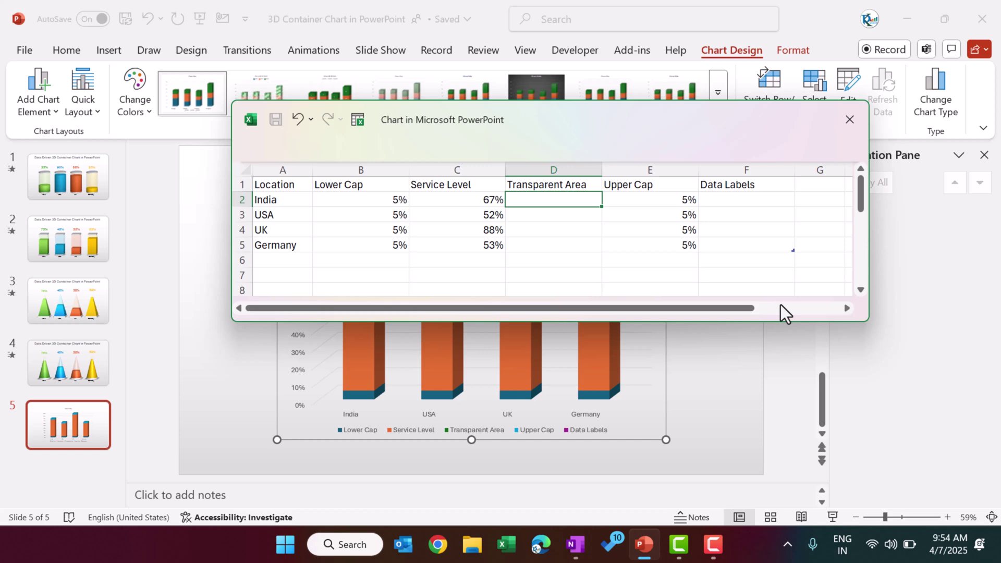
# Step: Fill Transparent Area with =1-[@[Service Level]], giving 33%, 48%, 12% and 47%
pyautogui.press('Left')
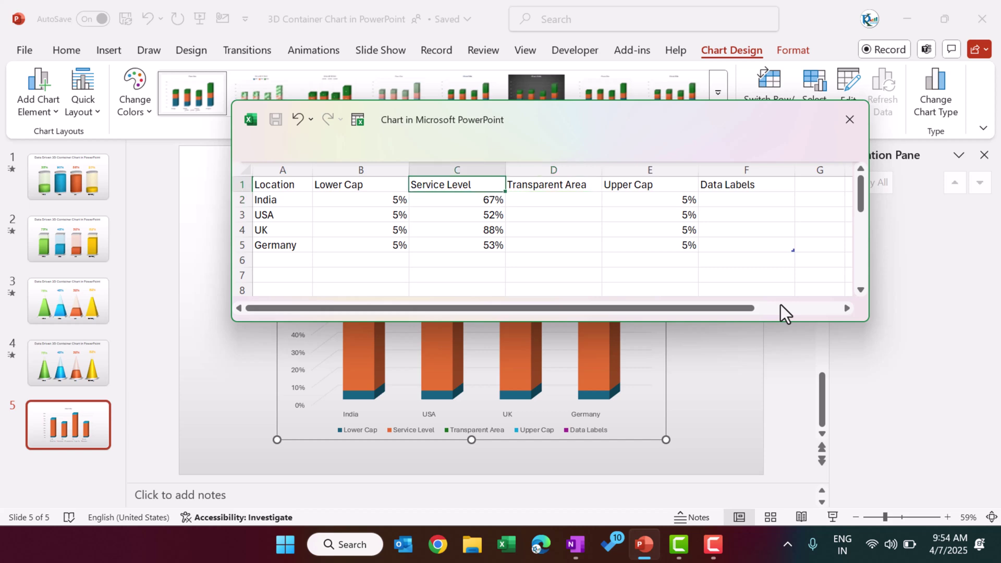
pyautogui.press('Right')
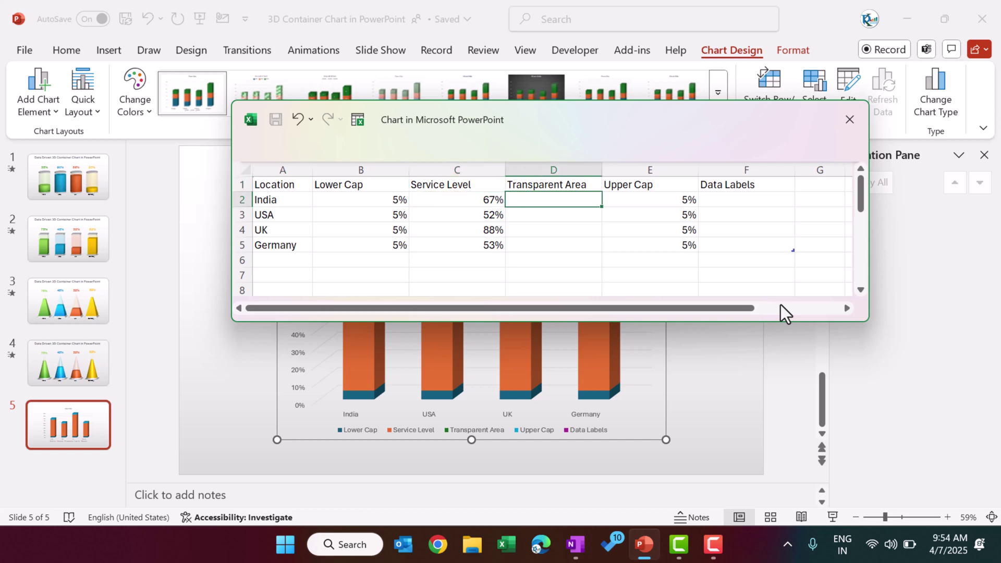
pyautogui.write('=1-')
pyautogui.write('0%')
pyautogui.press('Left')
pyautogui.press('Return')
pyautogui.press('Up')
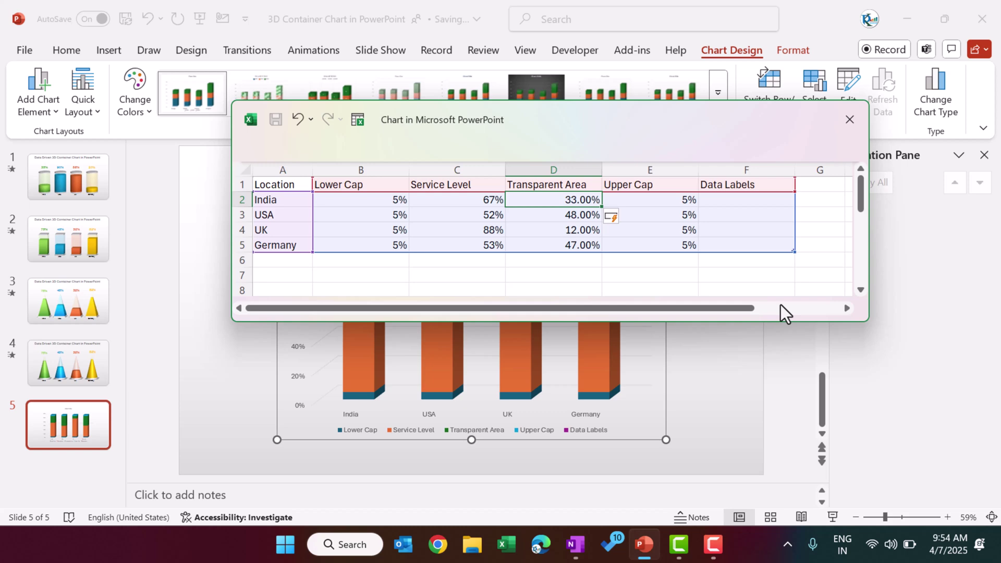
pyautogui.hotkey('ctrl', 'shift', 'Down')
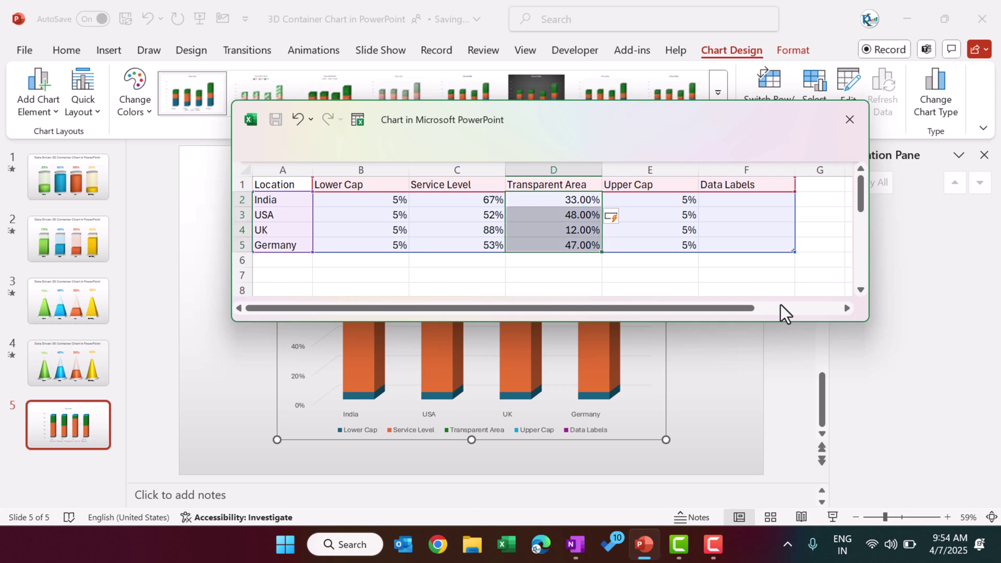
# Step: Enter 15% in every Data Labels cell for the four locations
pyautogui.press('Right')
pyautogui.press('Right')
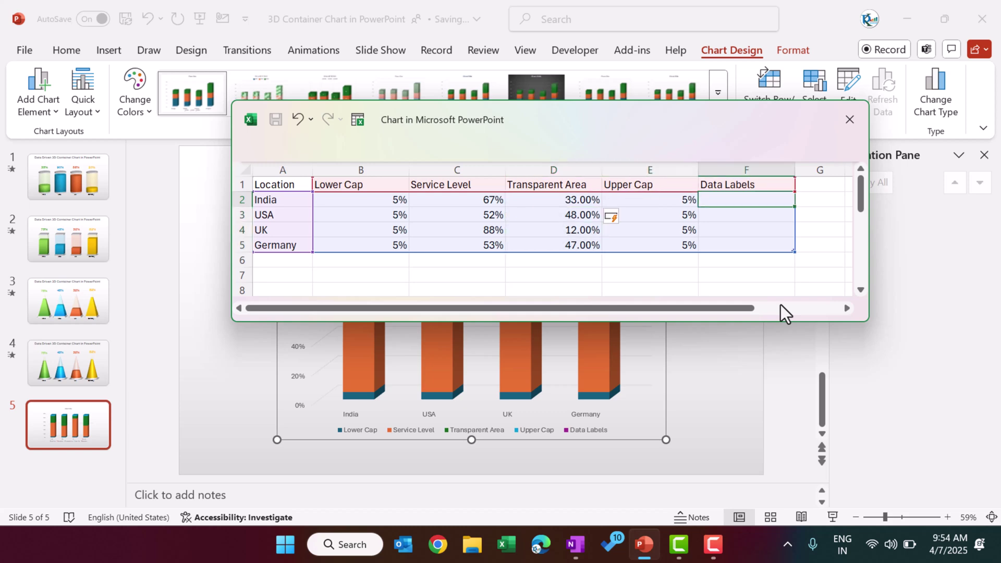
pyautogui.write('15%')
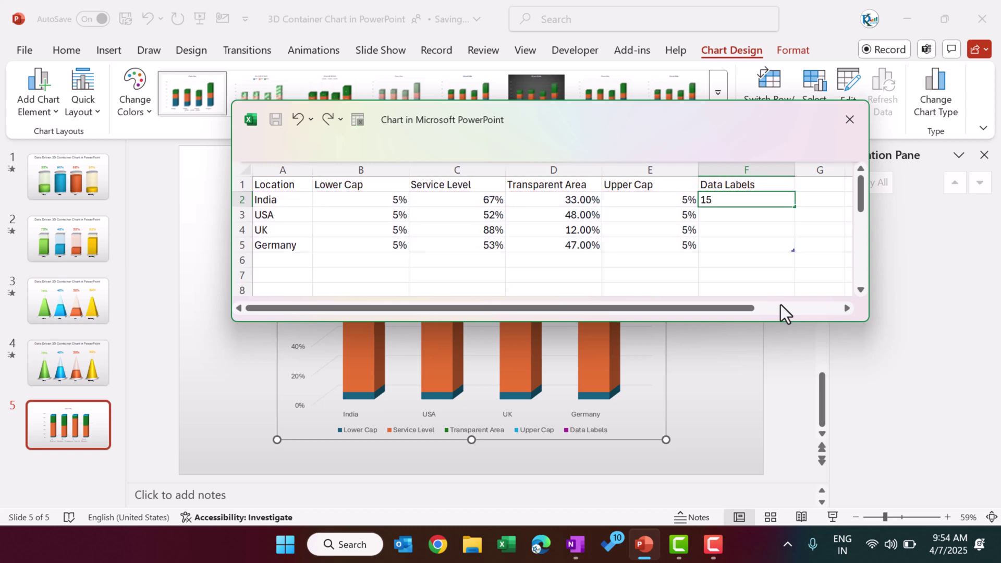
pyautogui.hotkey('ctrl', 'Return')
pyautogui.hotkey('shift', 'Down')
pyautogui.hotkey('shift', 'Down')
pyautogui.hotkey('shift', 'Down')
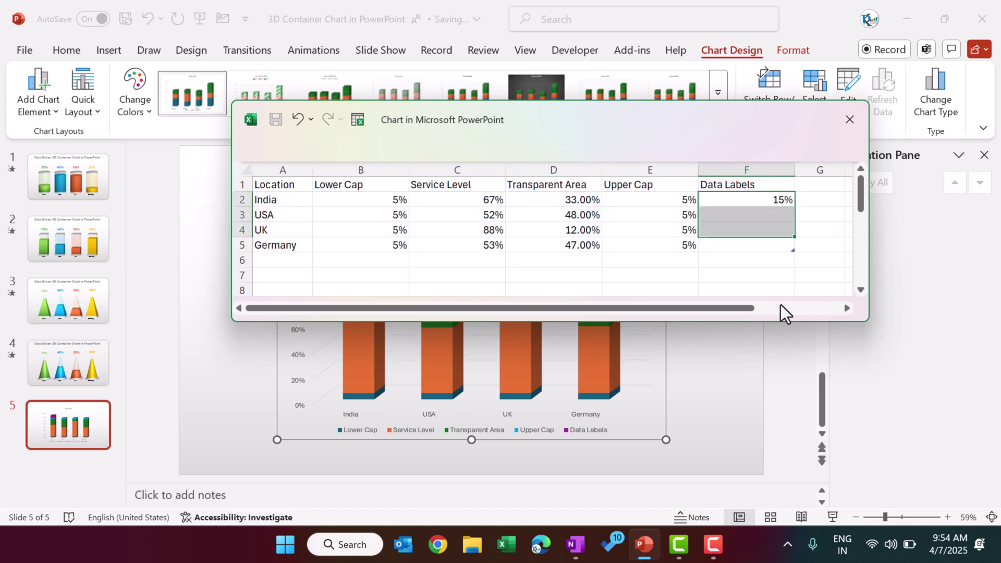
pyautogui.hotkey('ctrl', 'd')
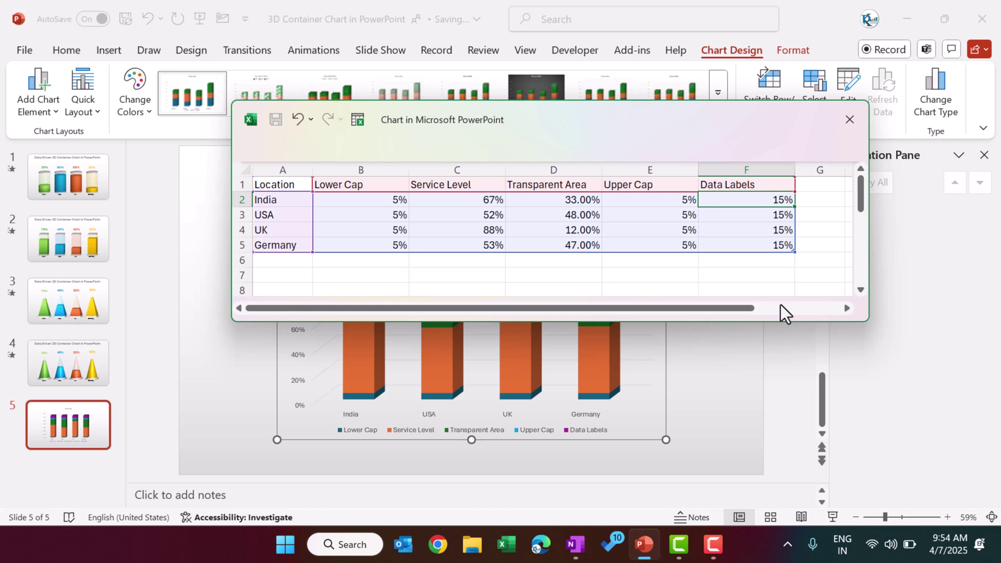
pyautogui.press('Left')
pyautogui.press('Left')
pyautogui.press('Left')
pyautogui.press('Left')
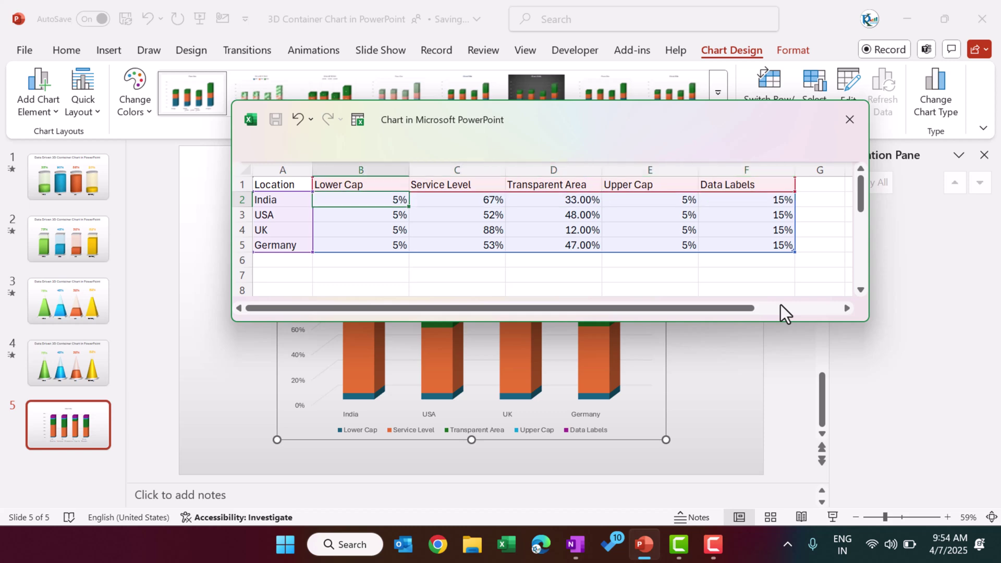
# Step: Close the data sheet and widen the chart leftward on the slide
pyautogui.click(847, 118)
pyautogui.click(711, 306)
pyautogui.click(559, 198)
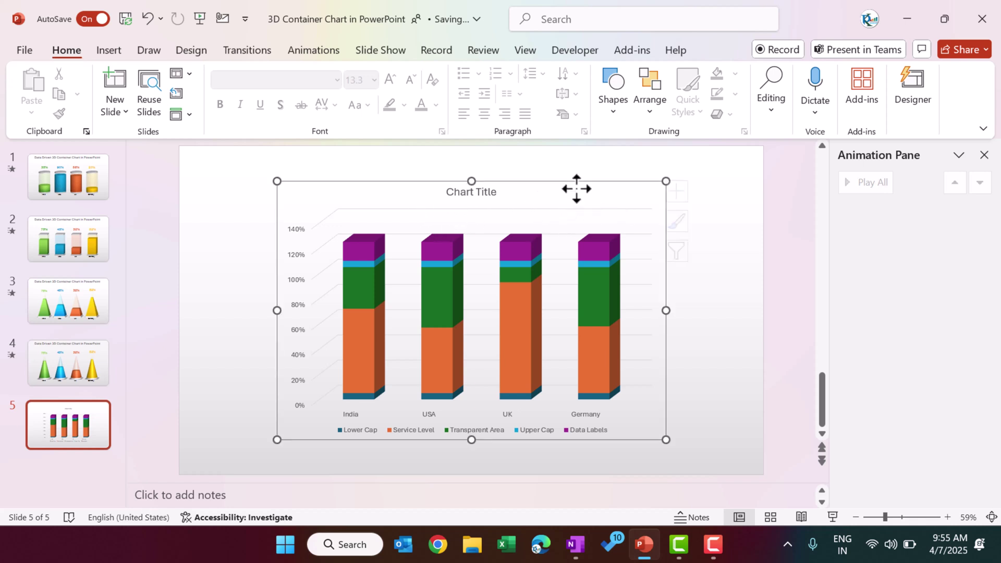
pyautogui.moveTo(278, 310); pyautogui.dragTo(245, 311)
# Step: Delete the vertical value axis and switch off the gridlines and chart title
pyautogui.click(272, 282)
pyautogui.press('Delete')
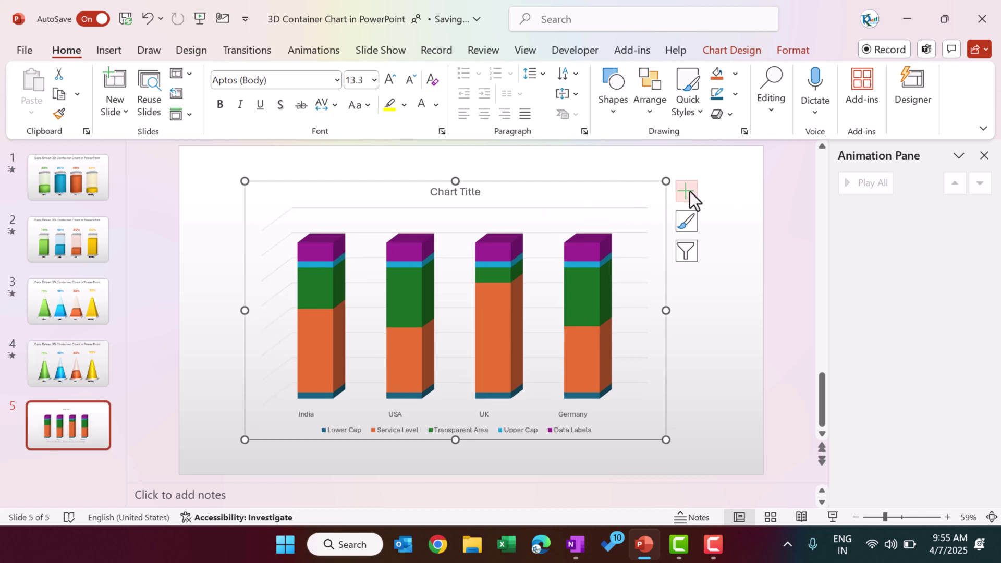
pyautogui.click(687, 192)
pyautogui.click(720, 296)
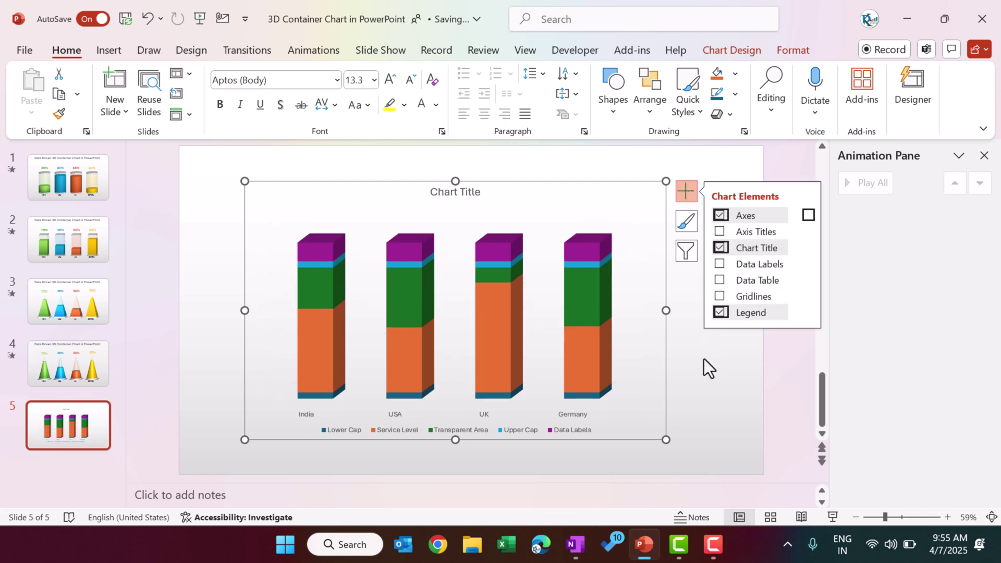
pyautogui.click(720, 247)
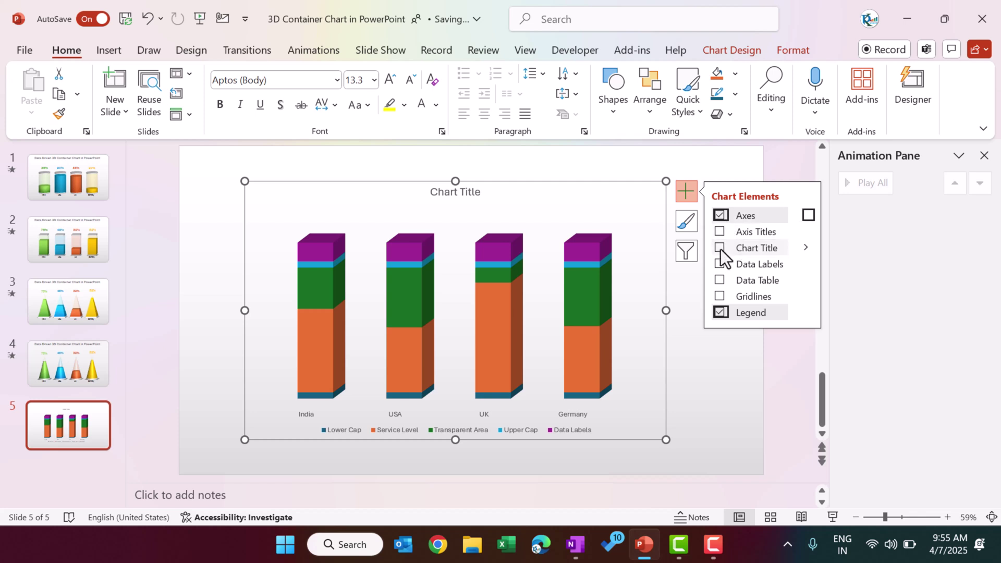
pyautogui.click(743, 359)
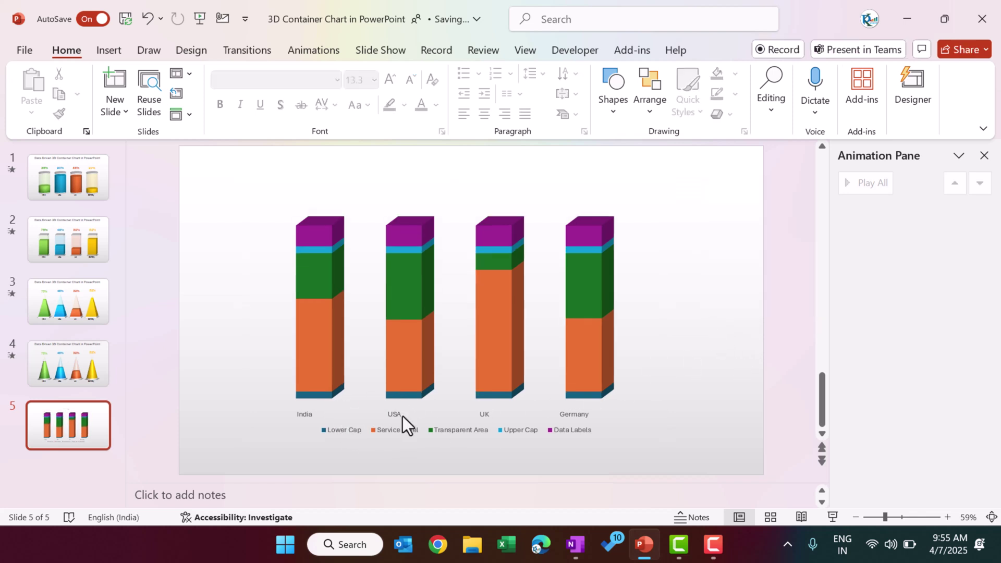
# Step: Step through the Lower Cap and Data Labels series to select the Upper Cap series
pyautogui.click(321, 397)
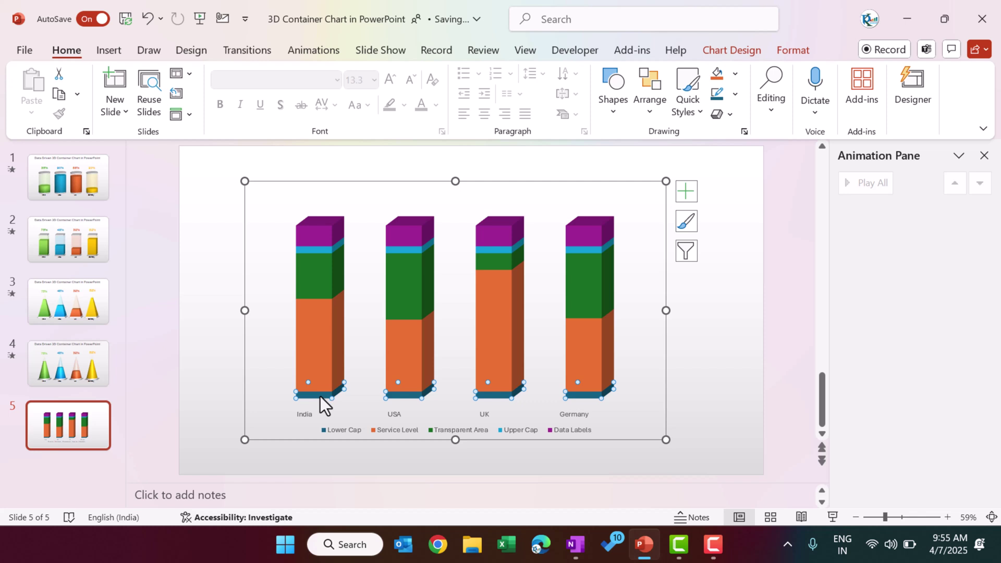
pyautogui.click(325, 235)
pyautogui.click(316, 250)
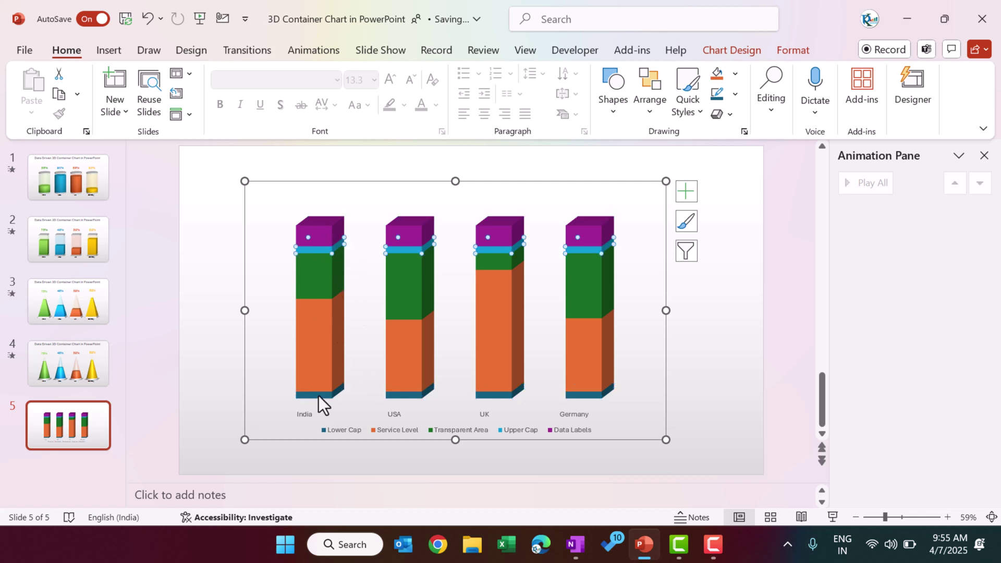
# Step: Change the Transparent Area series' column shape to cylinder
pyautogui.rightClick(411, 278)
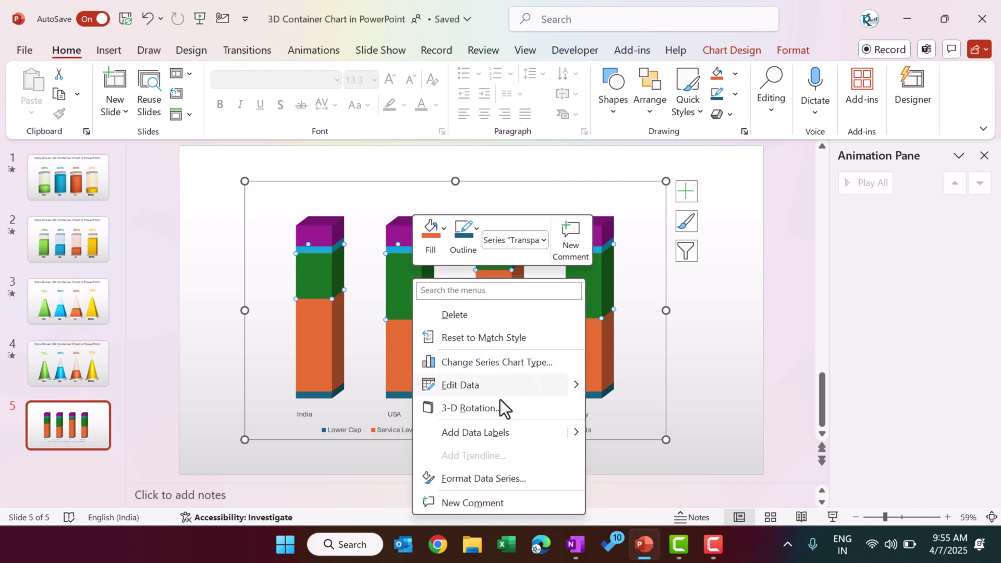
pyautogui.click(502, 479)
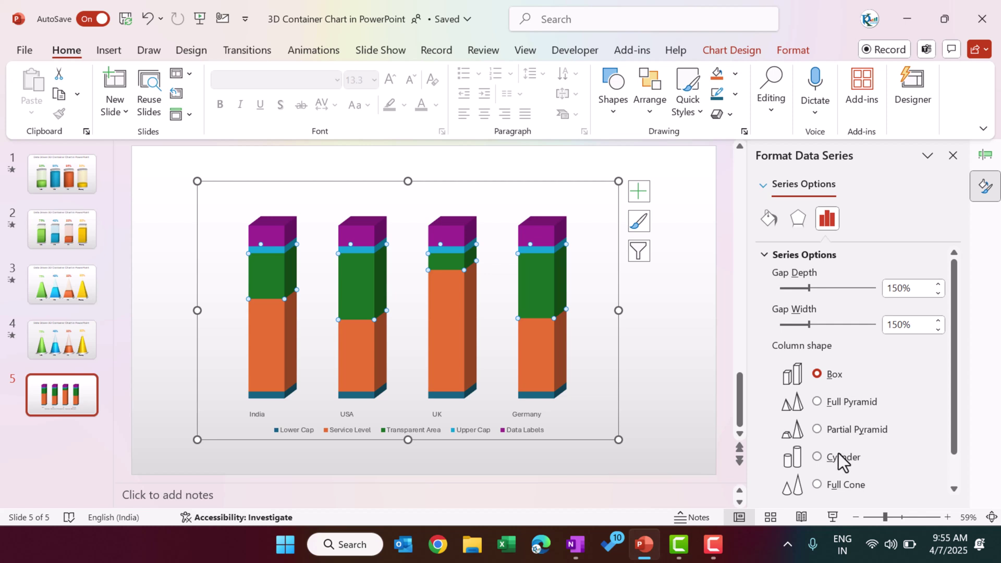
pyautogui.click(817, 458)
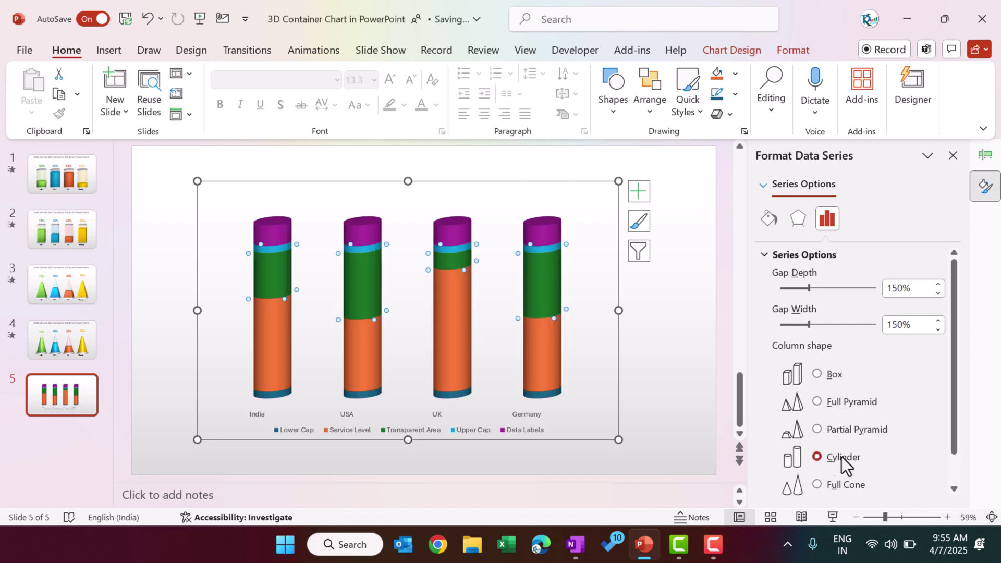
# Step: Dismiss the Service Level menu and select the whole chart area for formatting
pyautogui.rightClick(453, 281)
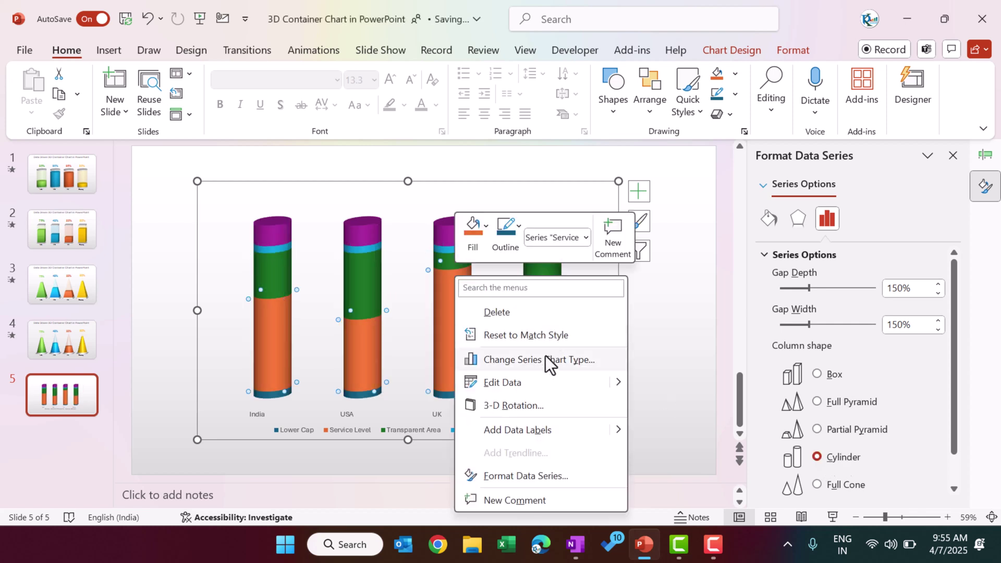
pyautogui.press('Escape')
pyautogui.click(523, 408)
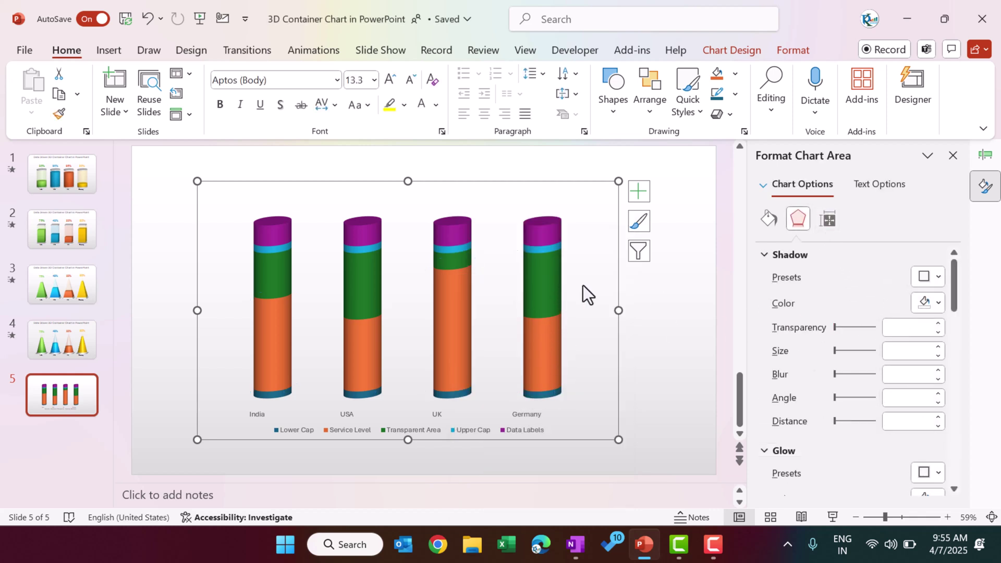
# Step: Set the chart's 3-D rotation to 10° on X and 10° on Y
pyautogui.scroll(-5, 796, 349)
pyautogui.scroll(-5, 843, 383)
pyautogui.scroll(-5, 844, 383)
pyautogui.scroll(1, 843, 383)
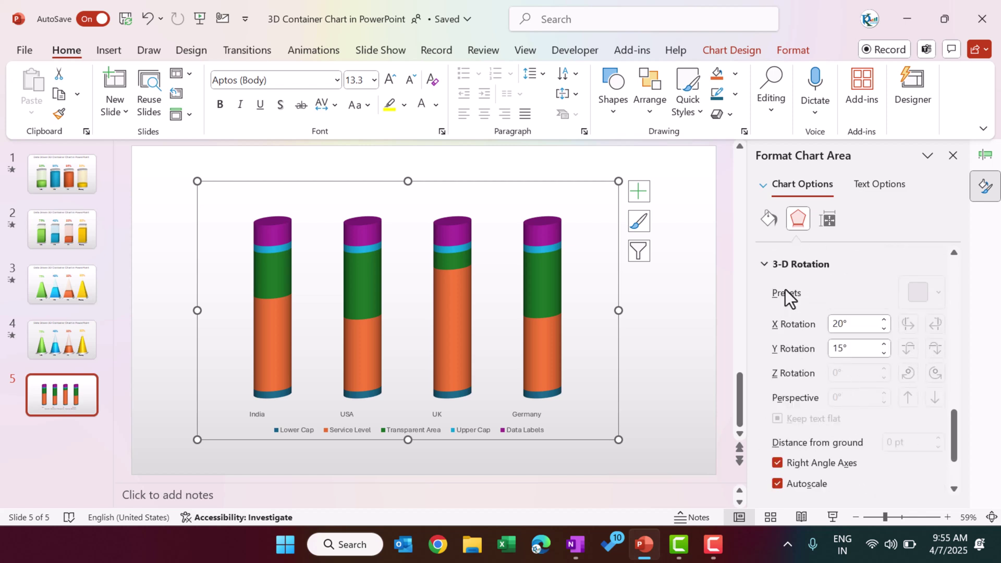
pyautogui.click(884, 328)
pyautogui.click(885, 353)
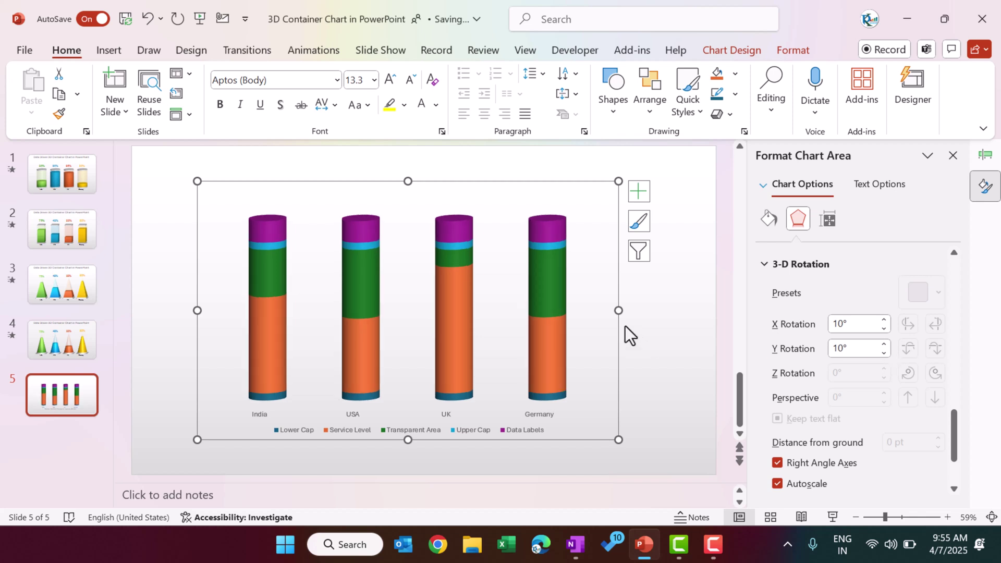
# Step: Give the Transparent Area series 0% gap depth and 50% gap width
pyautogui.rightClick(549, 274)
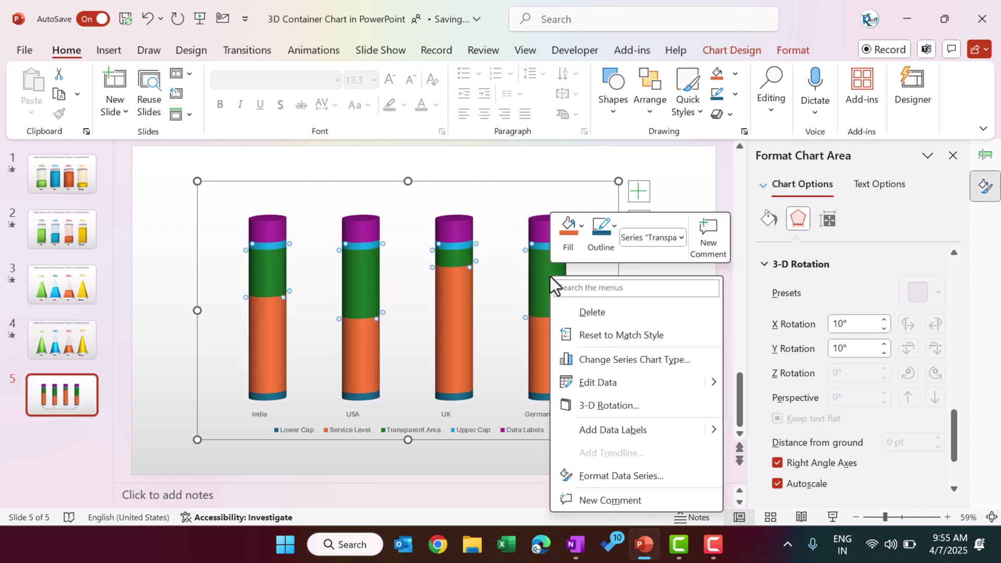
pyautogui.click(645, 475)
pyautogui.click(828, 218)
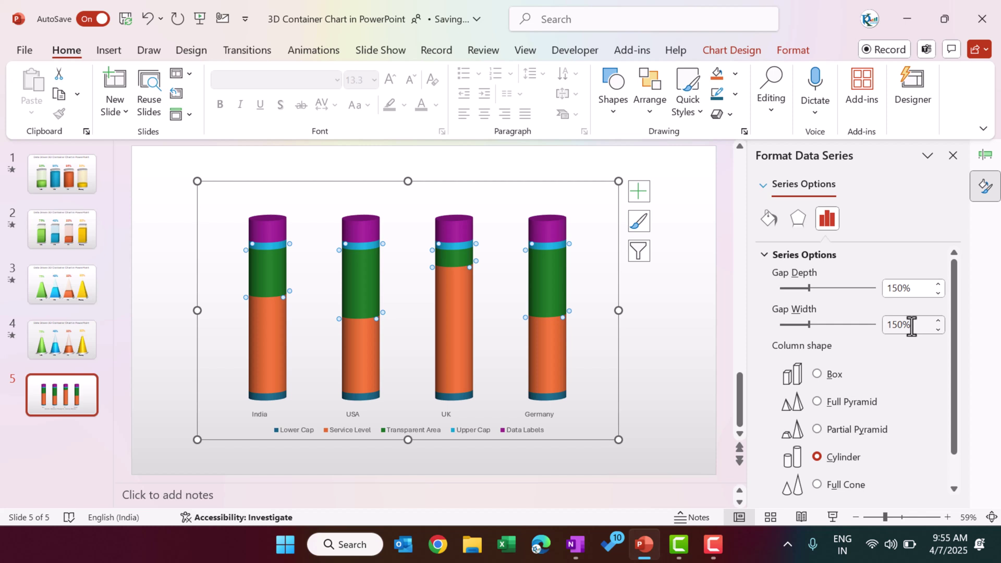
pyautogui.moveTo(809, 288); pyautogui.dragTo(774, 293)
pyautogui.moveTo(809, 325); pyautogui.dragTo(788, 327)
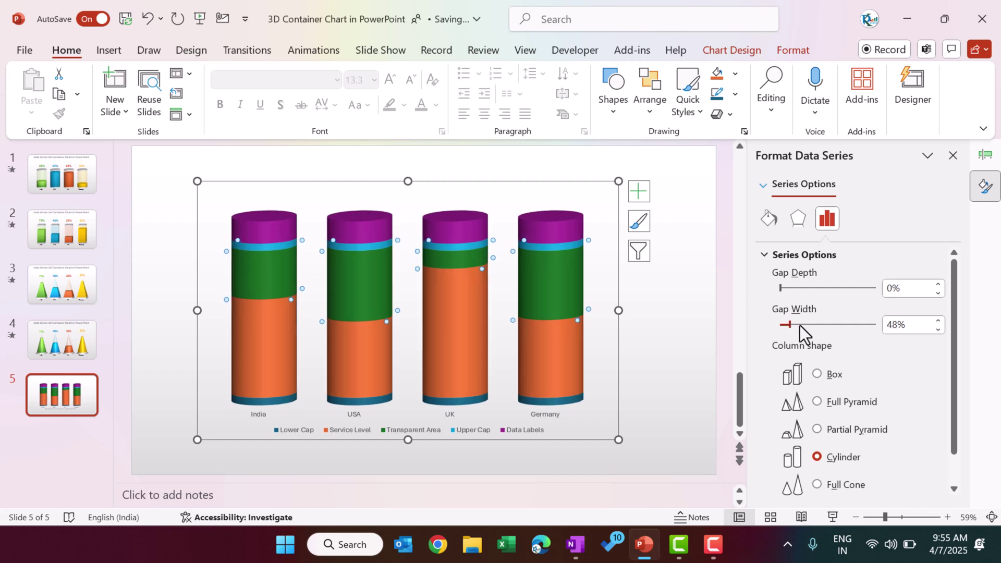
pyautogui.click(668, 318)
# Step: Select the Lower Cap series at the cylinder bases
pyautogui.click(567, 311)
pyautogui.click(563, 221)
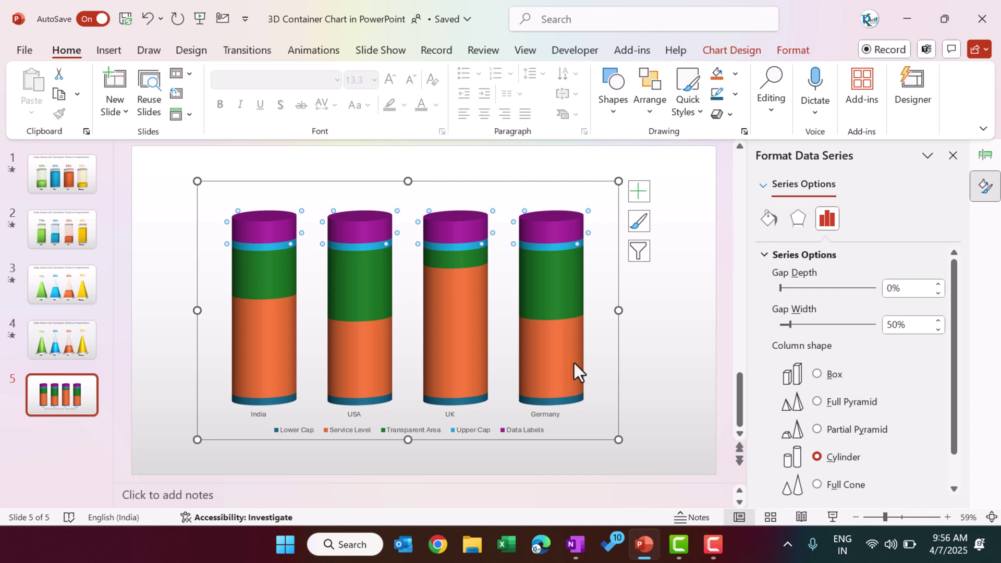
pyautogui.click(559, 402)
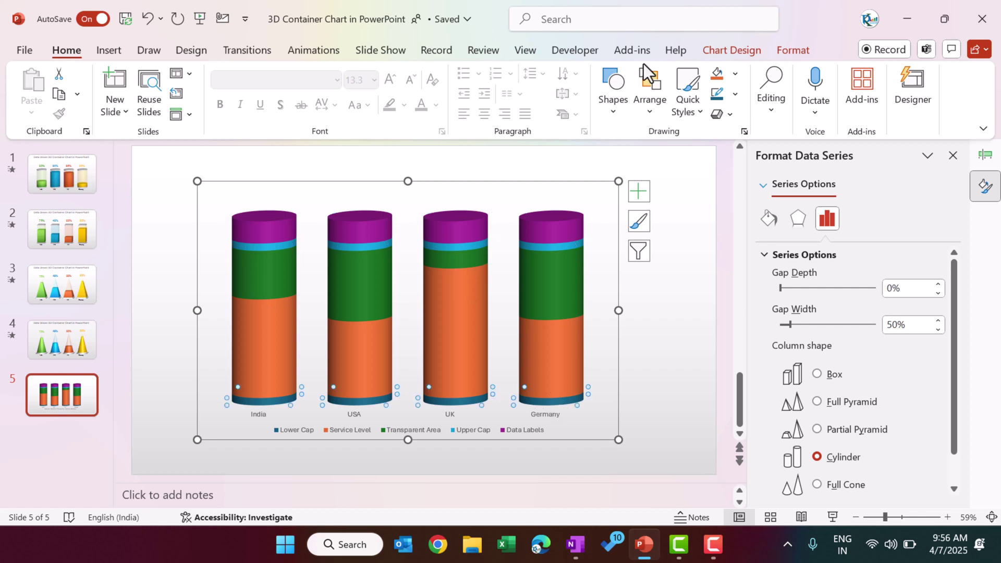
# Step: Give the Lower Cap a solid fill of White, Background 1, Darker 15%
pyautogui.click(804, 50)
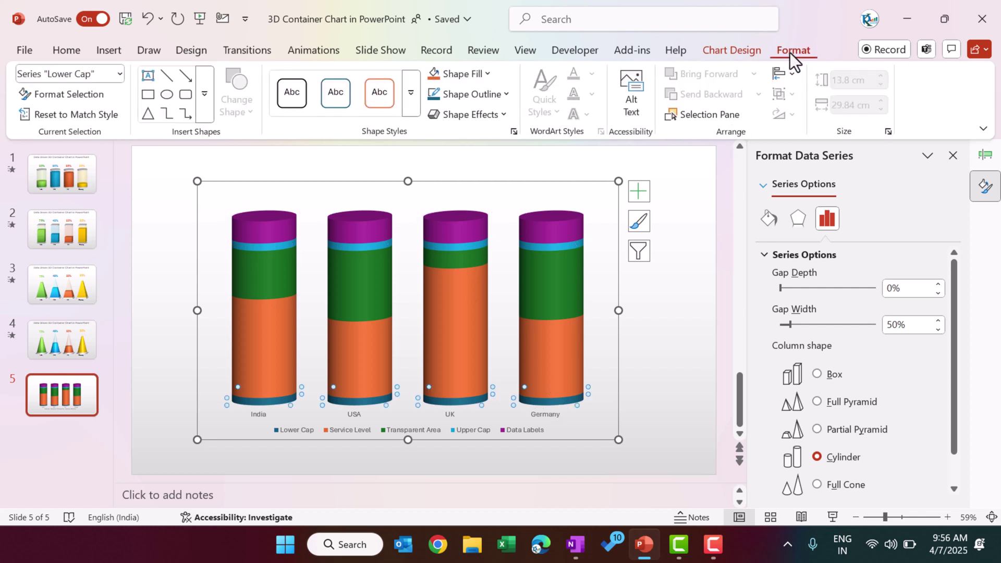
pyautogui.click(775, 221)
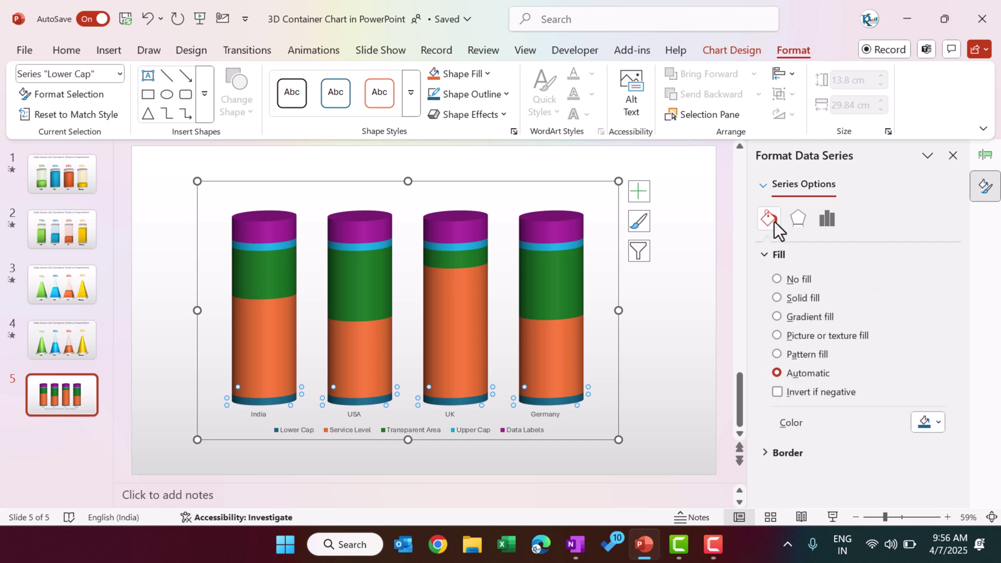
pyautogui.click(791, 302)
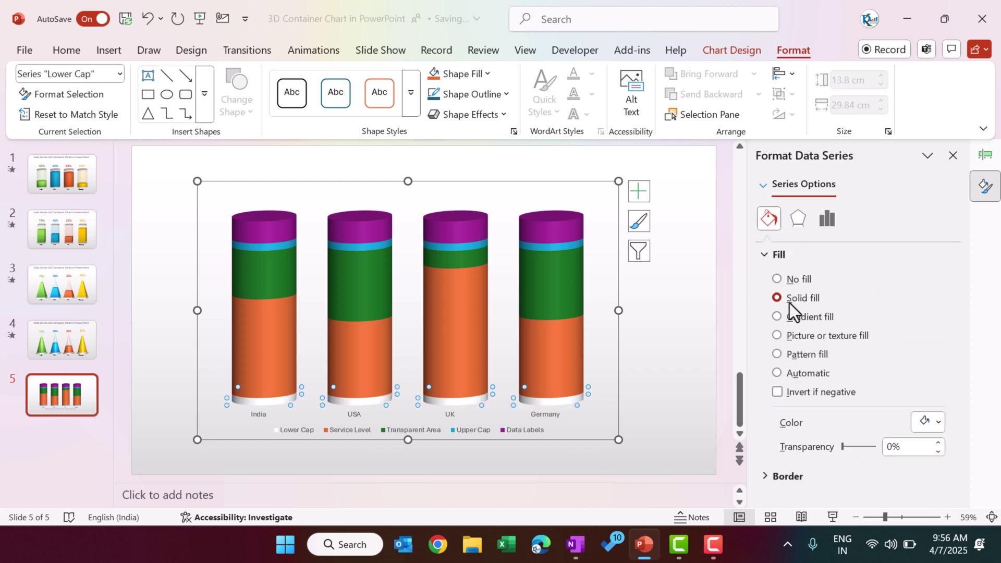
pyautogui.click(938, 422)
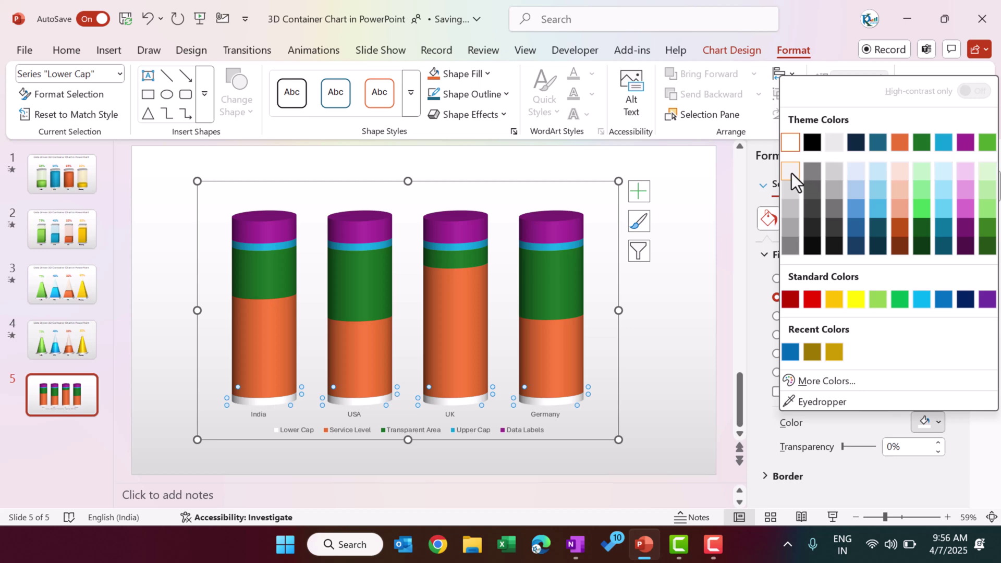
pyautogui.click(791, 188)
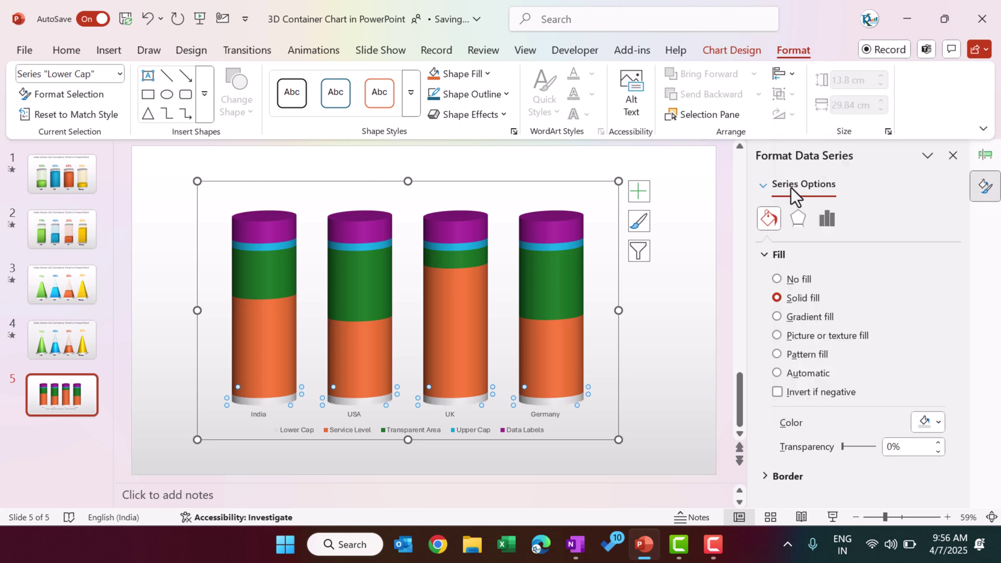
# Step: Select the whole Upper Cap series and give it a solid light fill
pyautogui.click(560, 243)
pyautogui.click(553, 245)
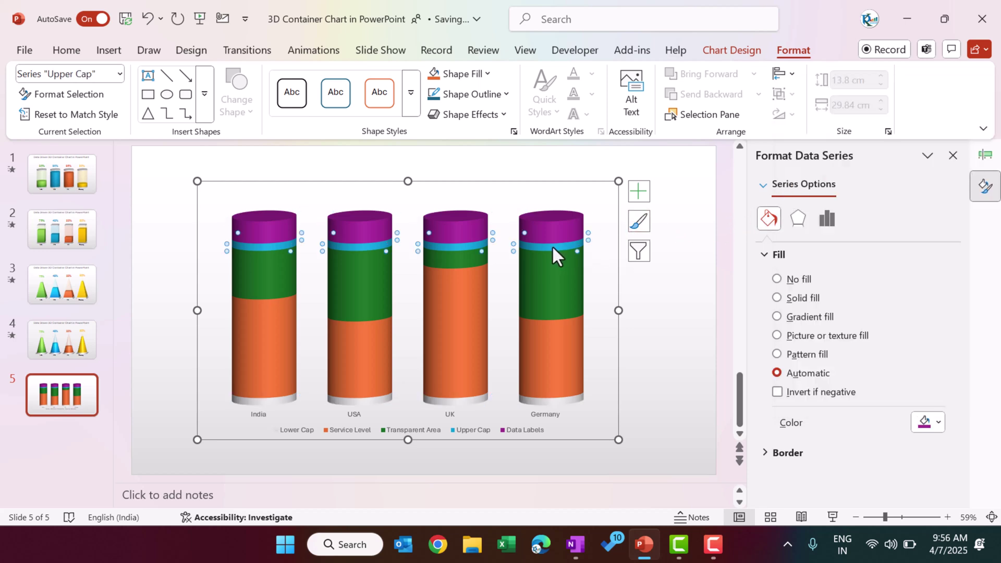
pyautogui.click(555, 245)
pyautogui.press('Escape')
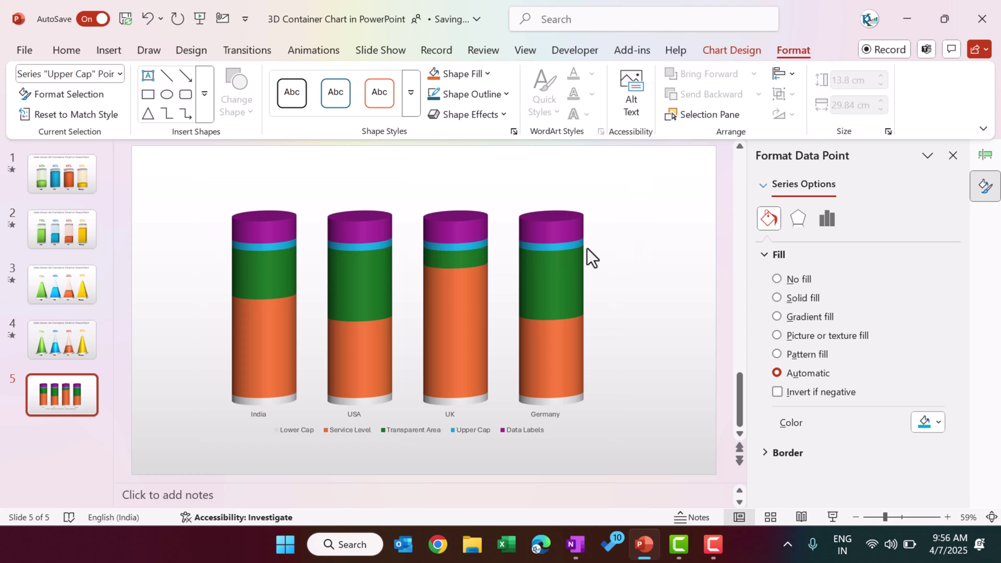
pyautogui.click(556, 246)
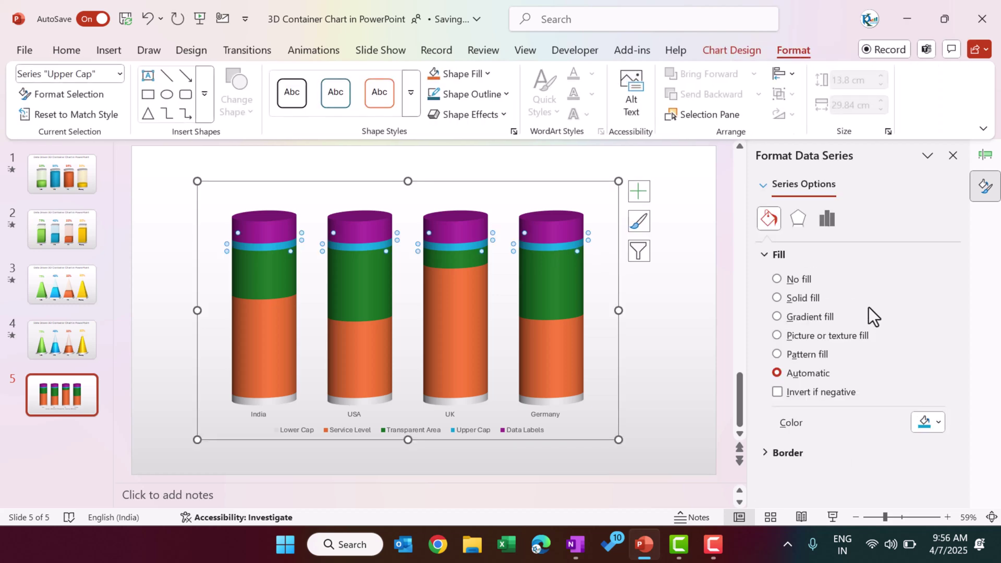
pyautogui.click(804, 299)
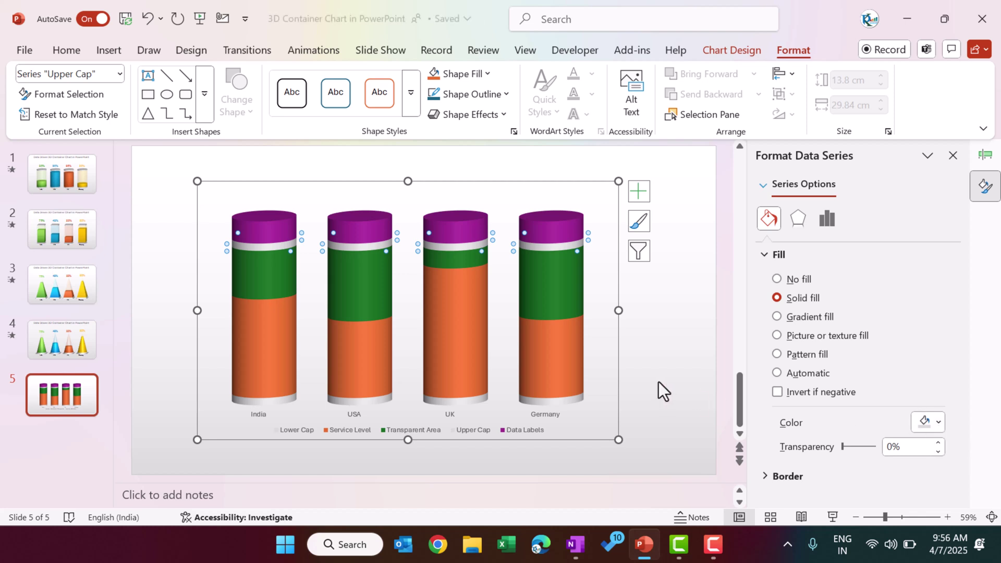
# Step: Fill the Service Level series with solid light green
pyautogui.click(556, 355)
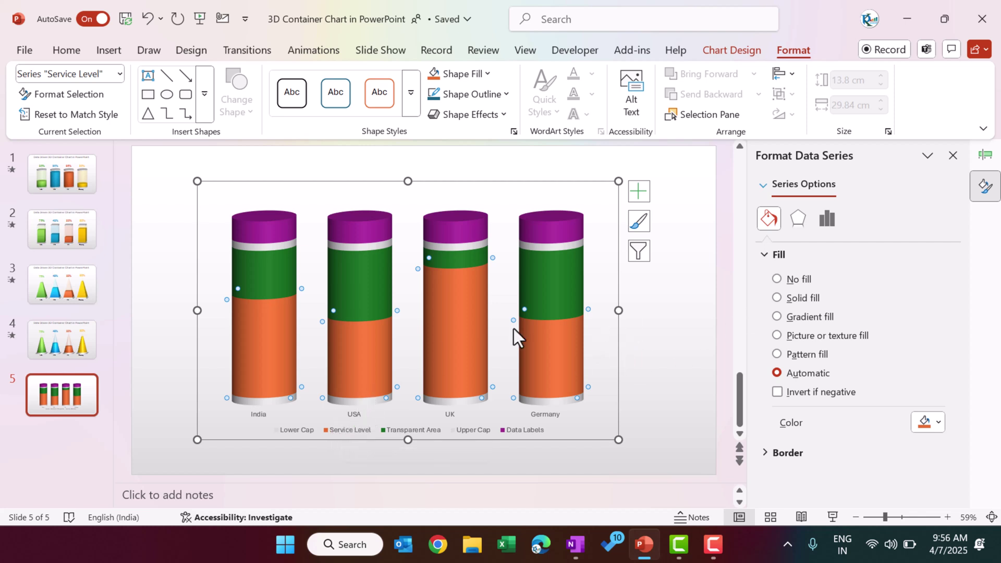
pyautogui.click(807, 301)
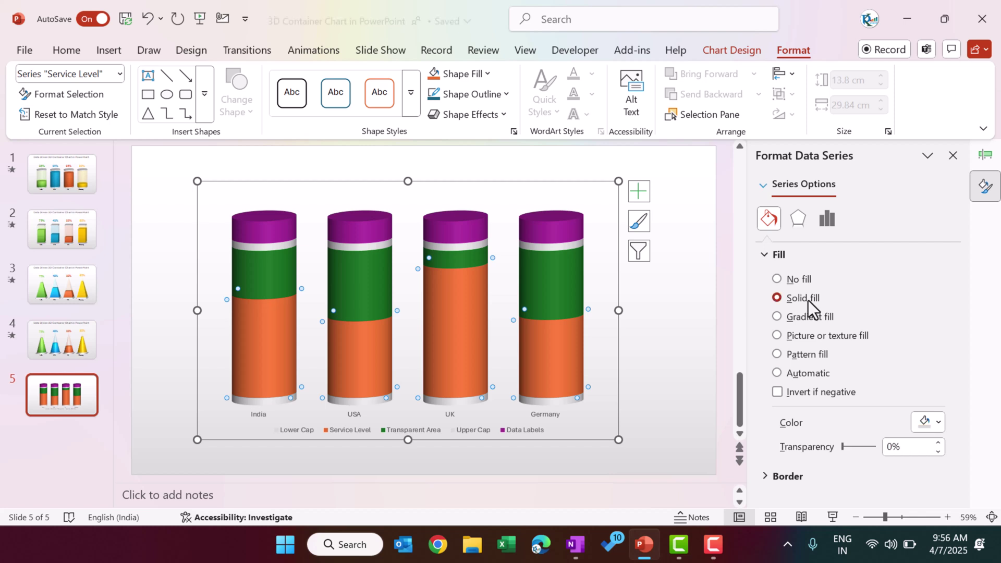
pyautogui.click(932, 421)
pyautogui.click(879, 301)
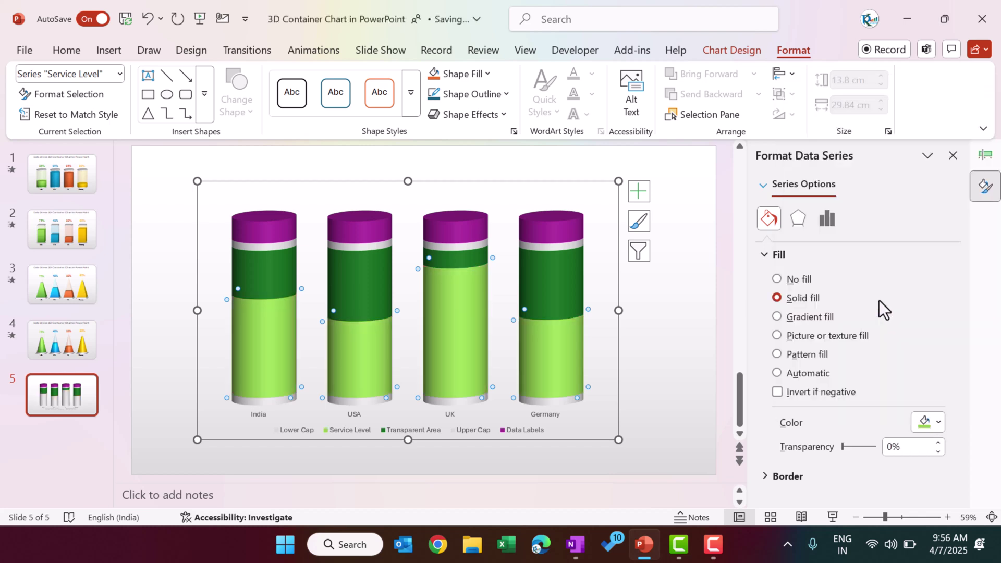
# Step: Give Transparent Area a solid fill at 85% transparency and add data labels to the purple caps
pyautogui.click(571, 284)
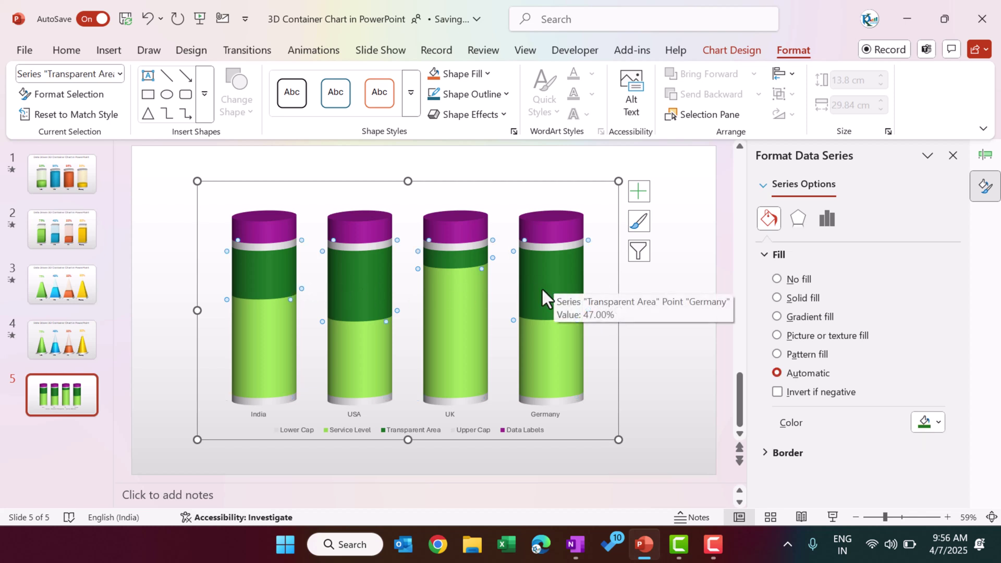
pyautogui.click(808, 305)
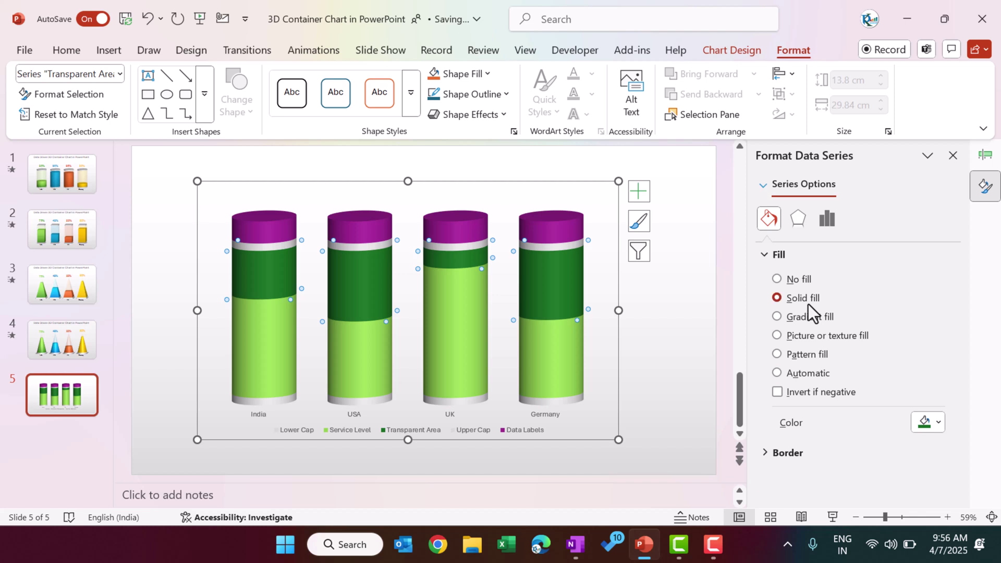
pyautogui.click(894, 449)
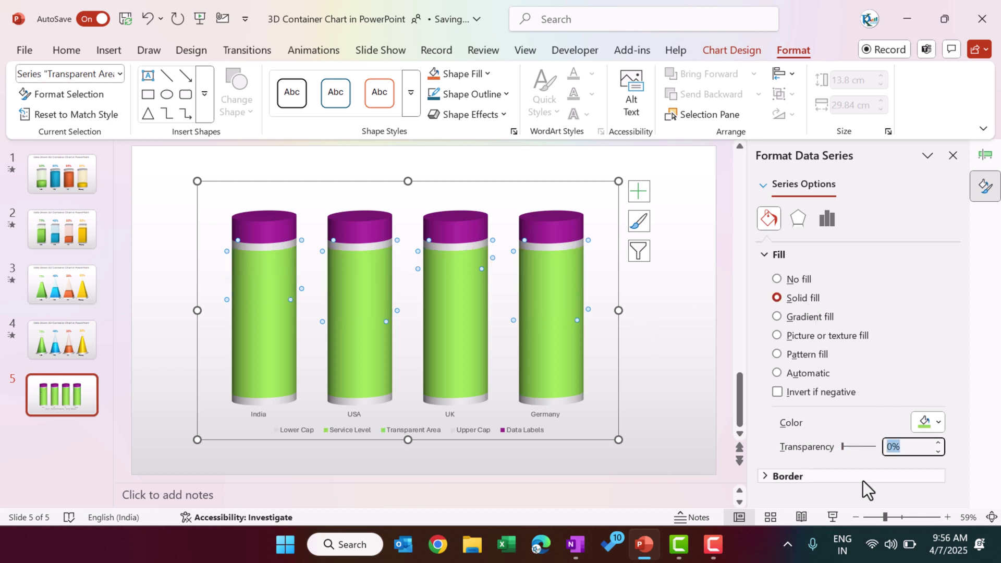
pyautogui.write('85')
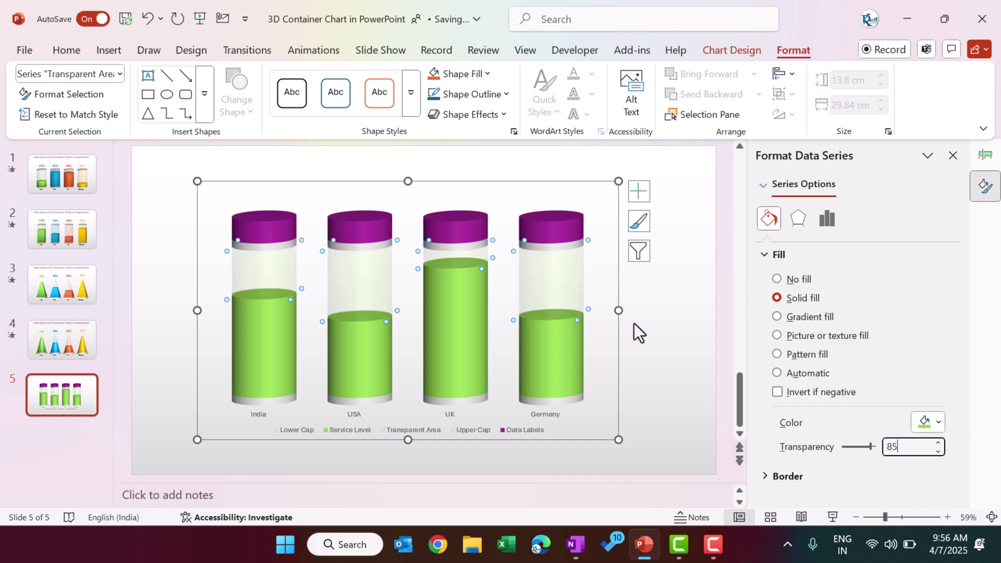
pyautogui.click(555, 231)
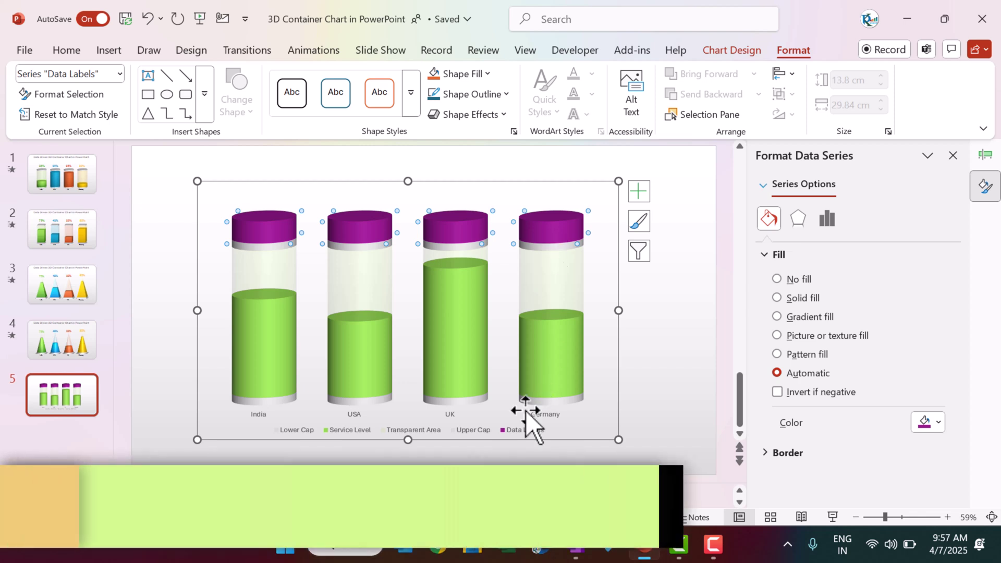
pyautogui.click(641, 376)
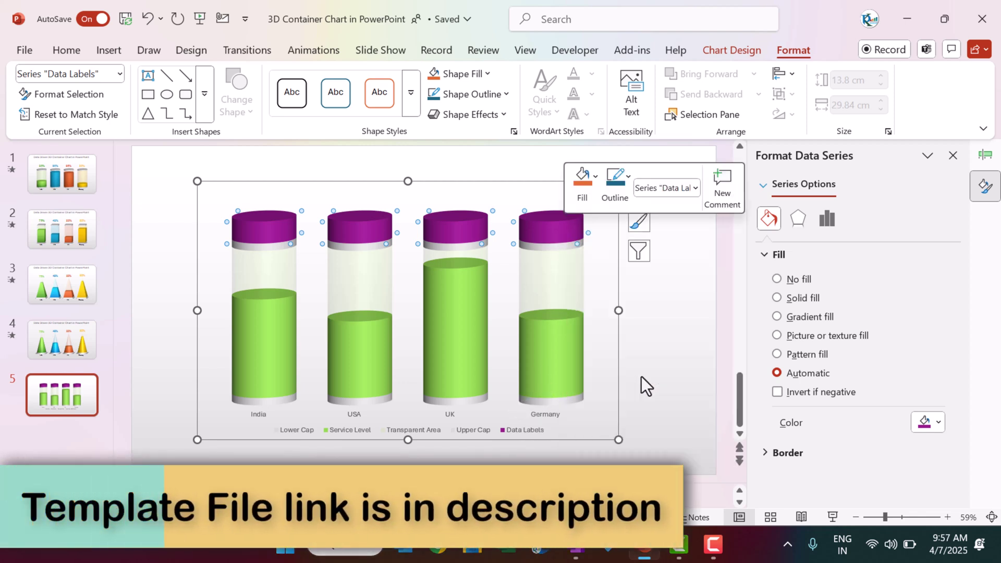